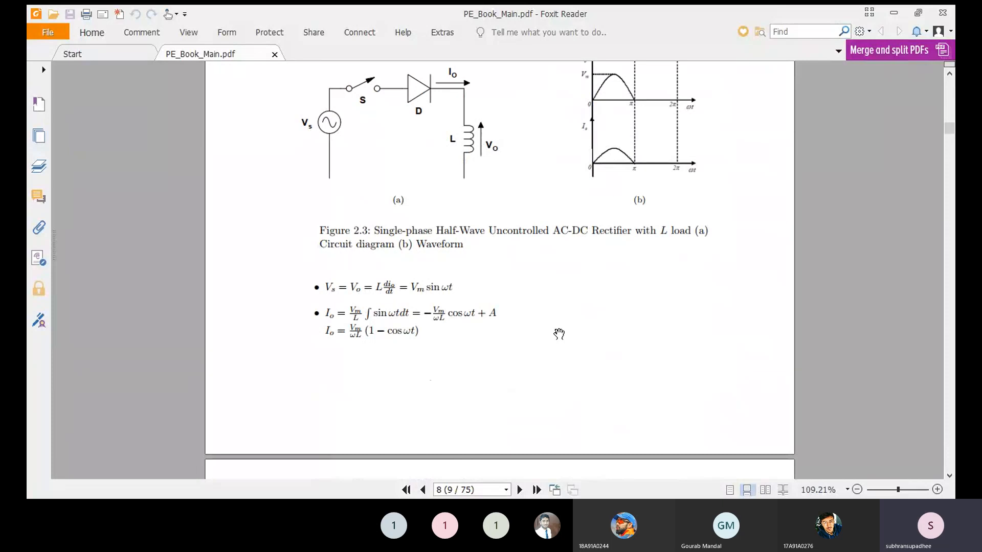
scroll(559, 333, "down", 10)
scroll(558, 334, "up", 10)
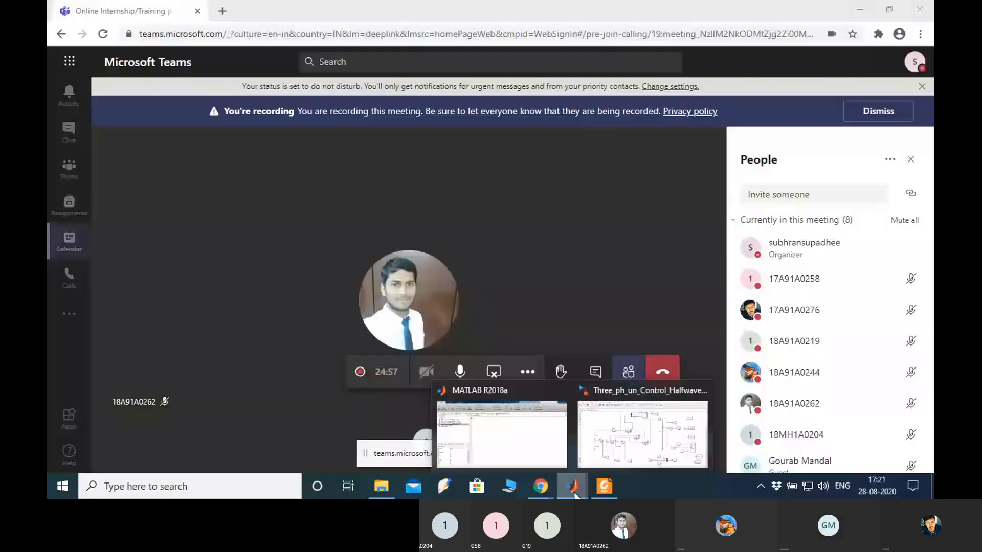
Step: Switch to MATLAB, make Uncontrolled the current folder, and create a new blank Simulink model, minimizing the existing three-phase model
left_click(505, 452)
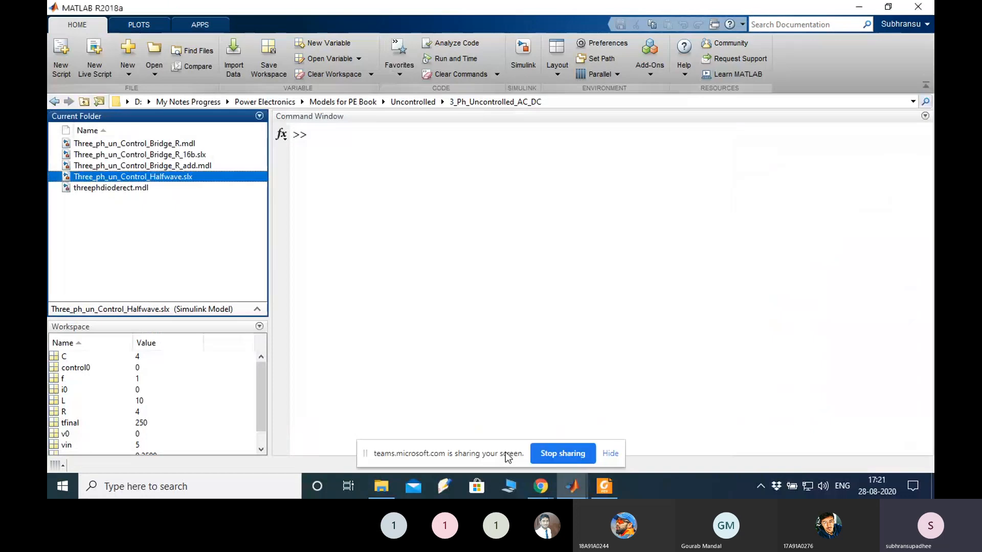
left_click(412, 102)
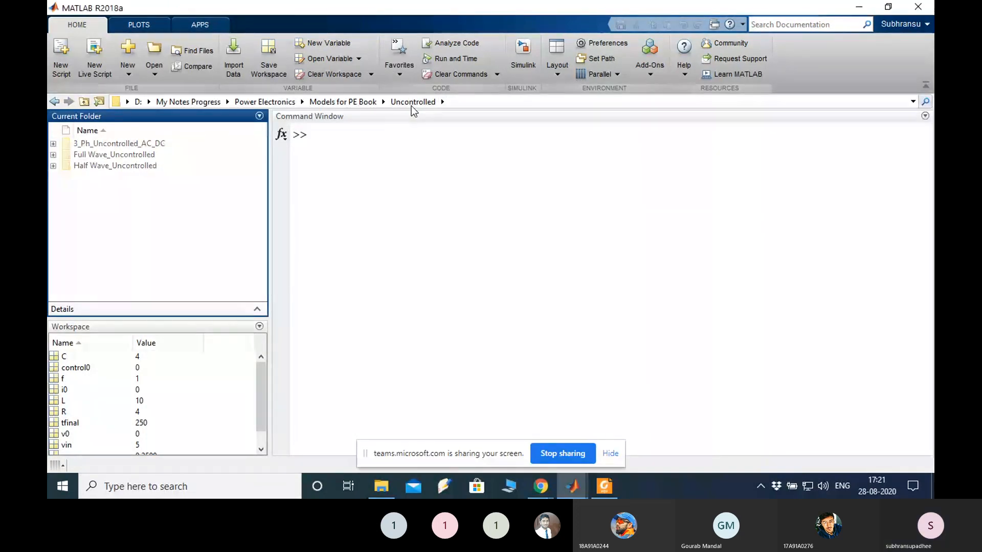
left_click(571, 489)
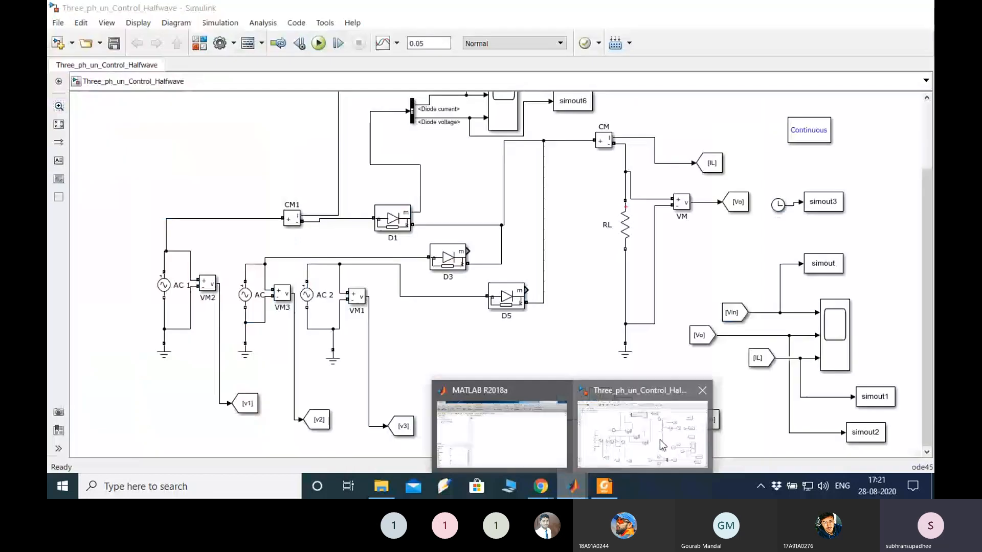
left_click(662, 445)
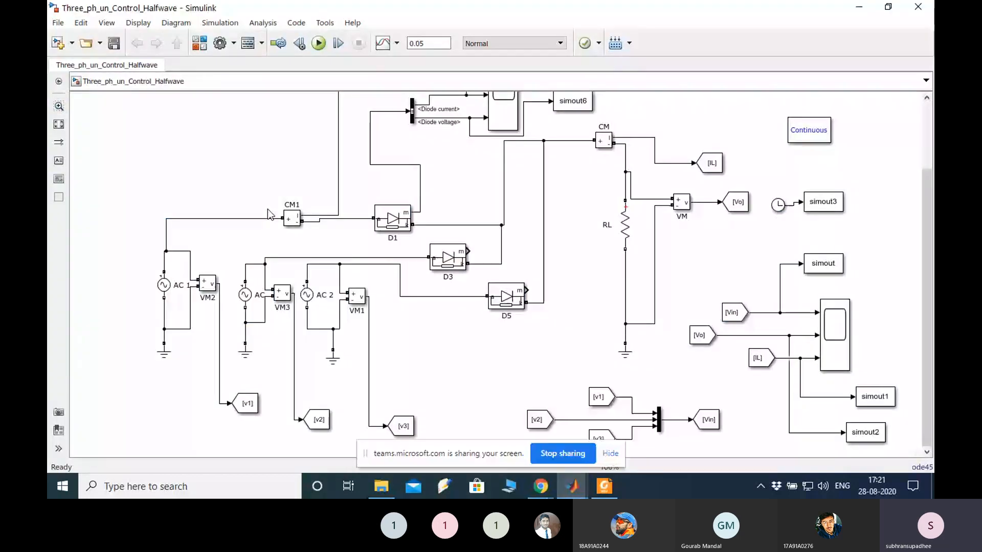
key("ctrl+n")
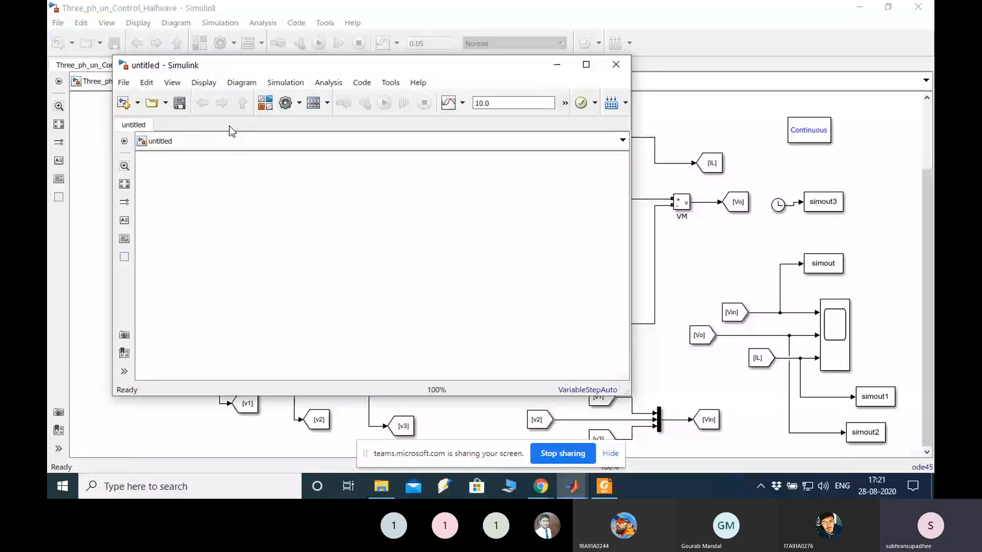
left_click(855, 2)
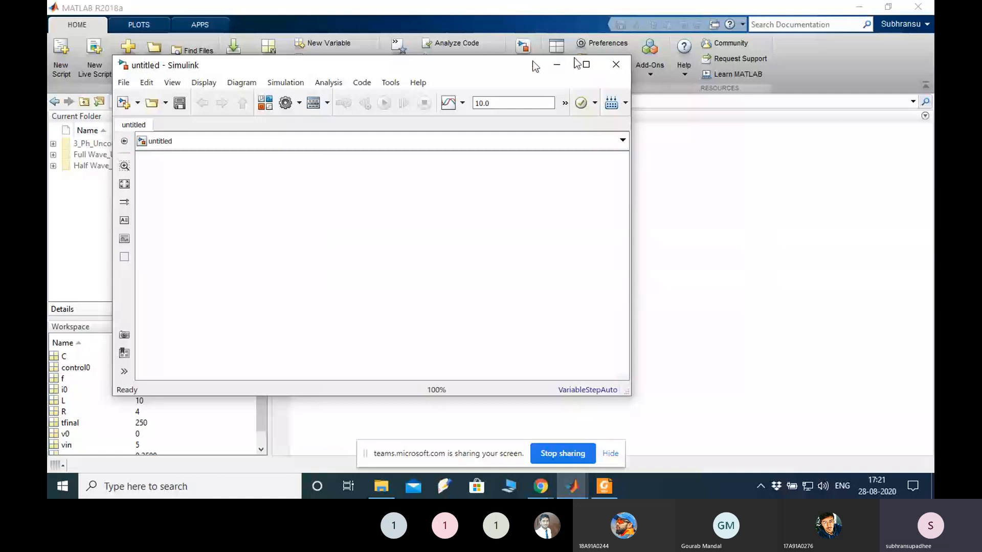
left_click_drag(532, 60, 748, 49)
Step: Add a powergui block from the Simscape/Power Systems/Specialized Technology/Fundamental Blocks library to the new model
key("ctrl+shift+l")
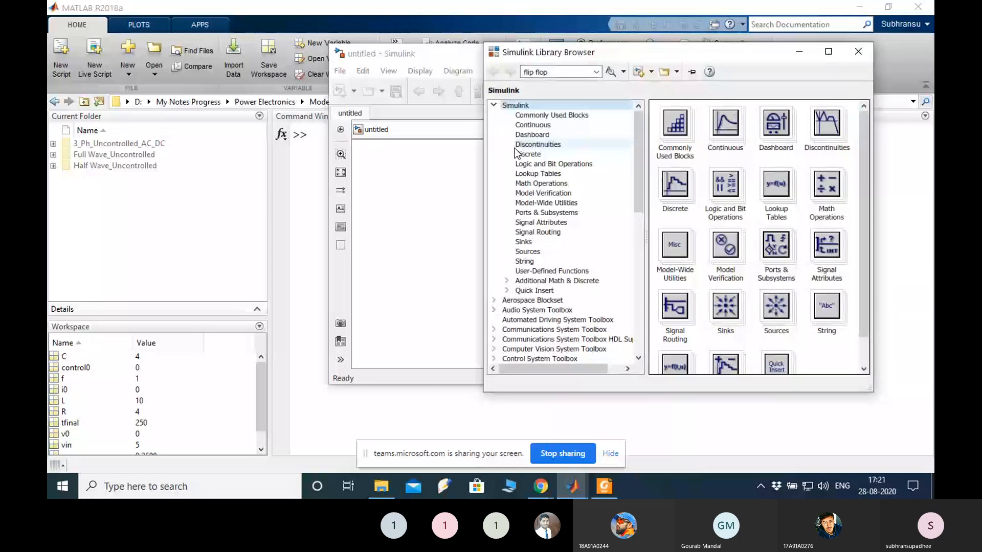
scroll(557, 297, "down", 10)
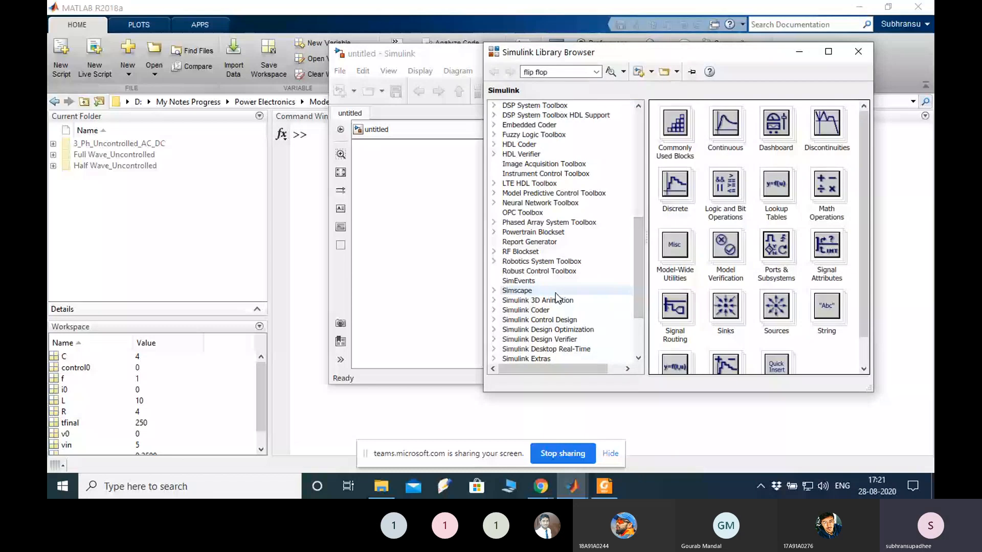
double_click(557, 290)
left_click(565, 358)
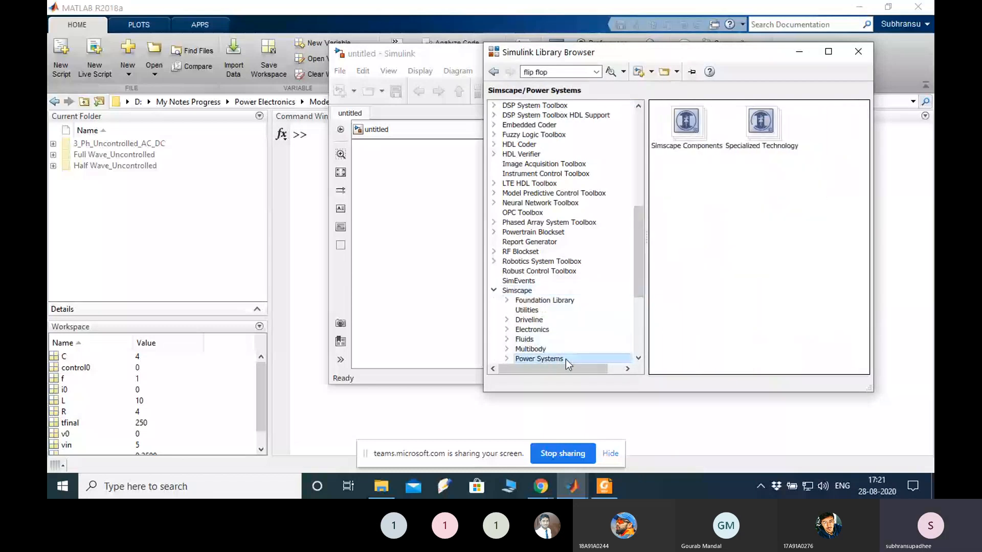
left_click(758, 122)
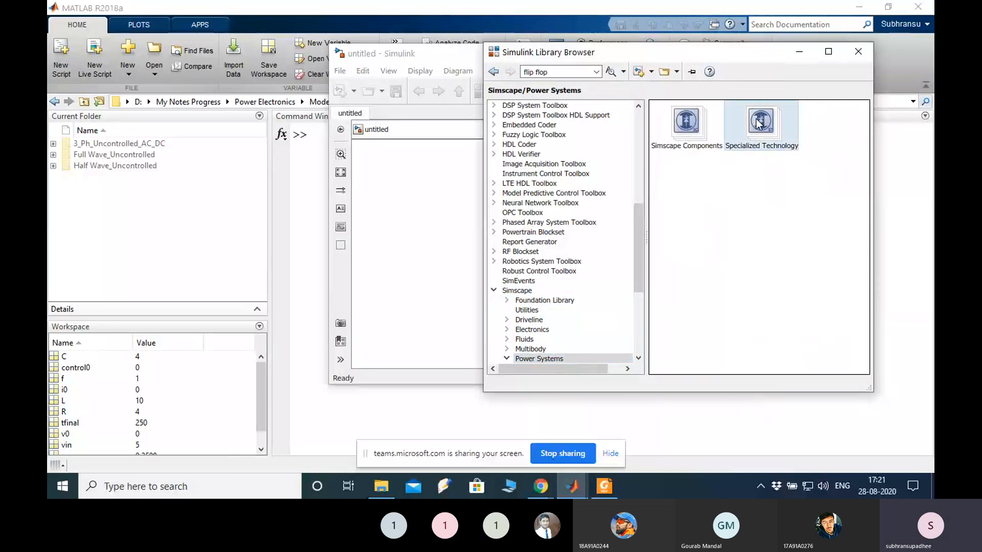
double_click(758, 123)
left_click(767, 190)
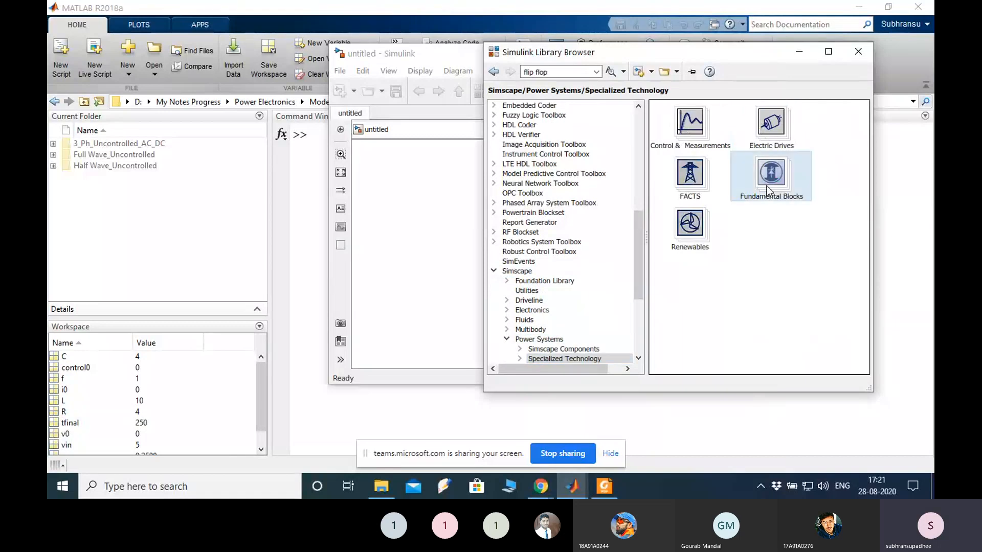
double_click(768, 190)
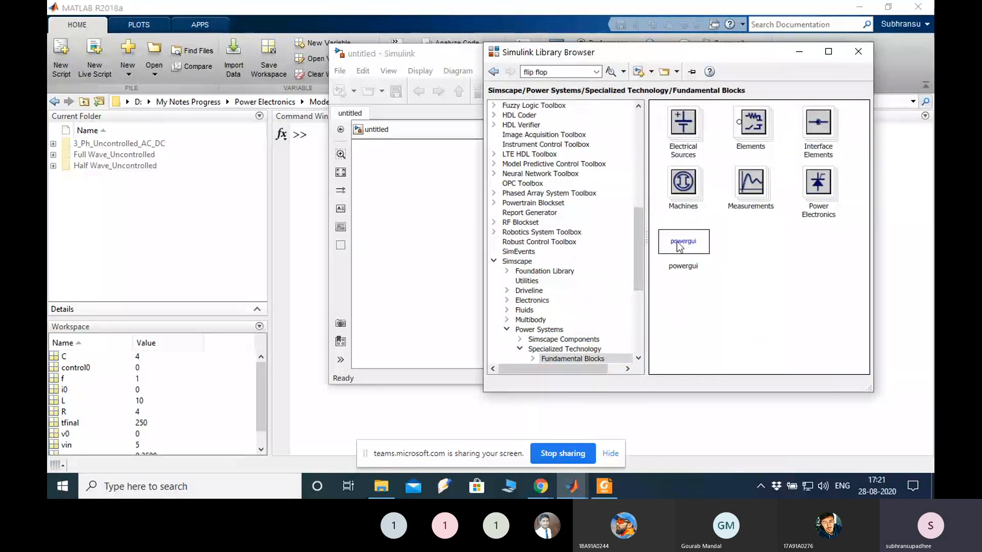
left_click(678, 247)
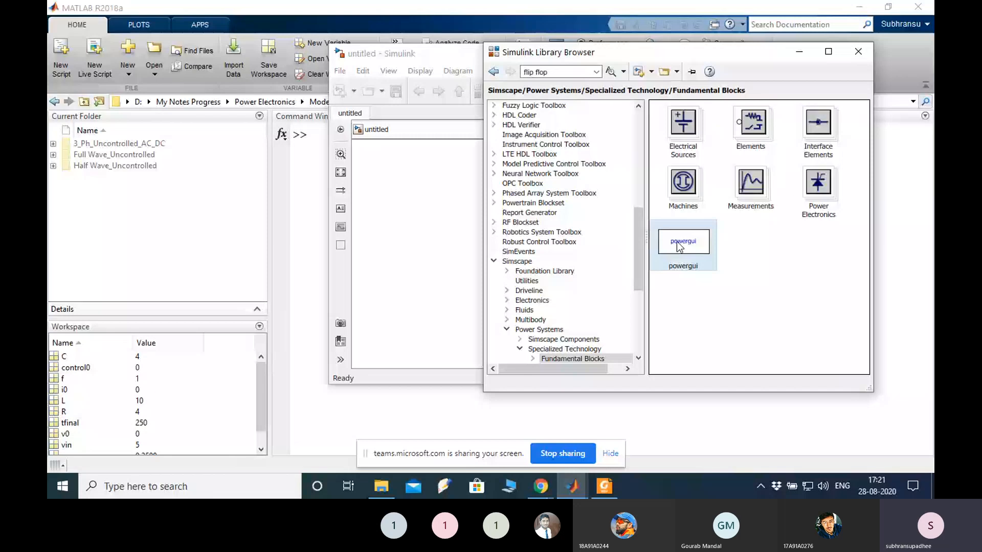
left_click(426, 211)
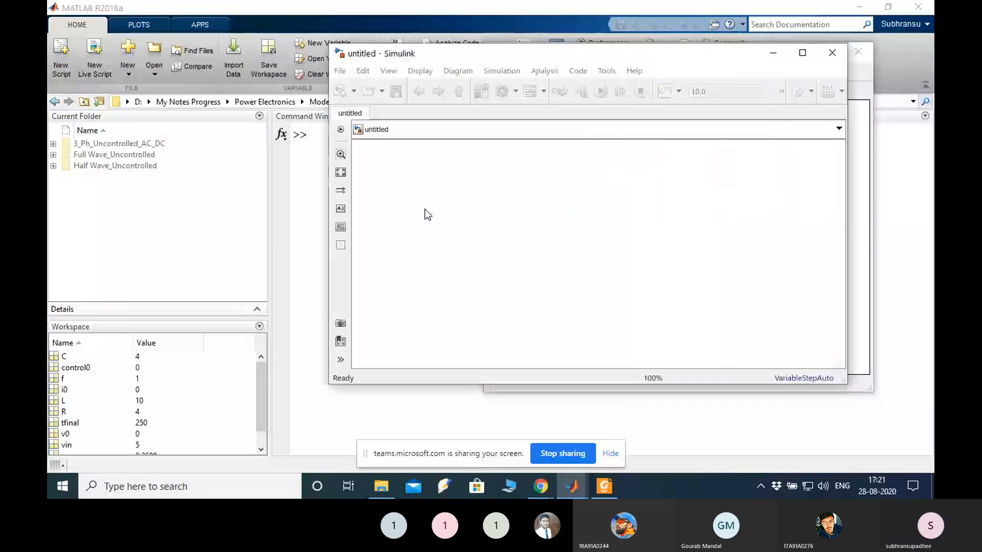
key("ctrl+v")
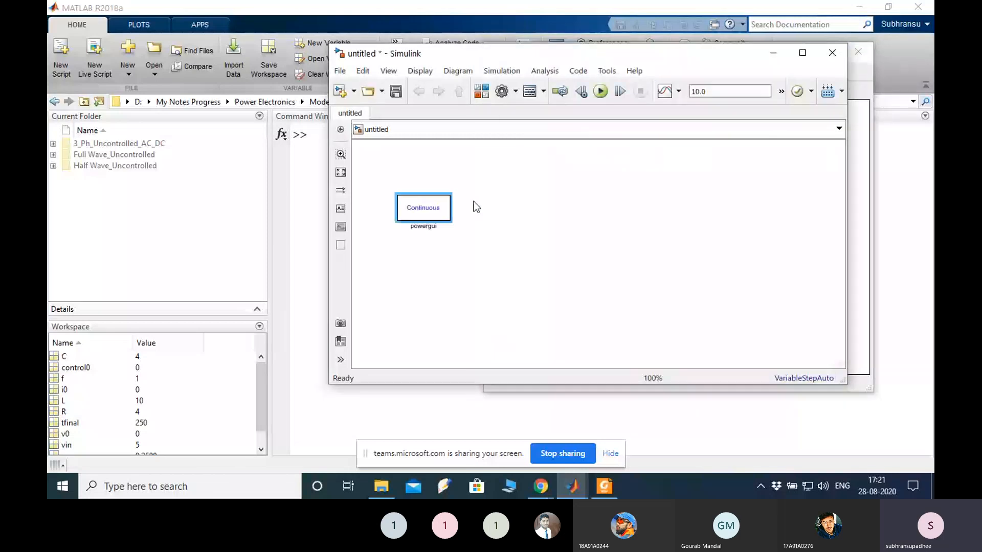
Step: Add an AC Voltage Source from the Electrical Sources library, placed below and beside the powergui block
left_click(864, 231)
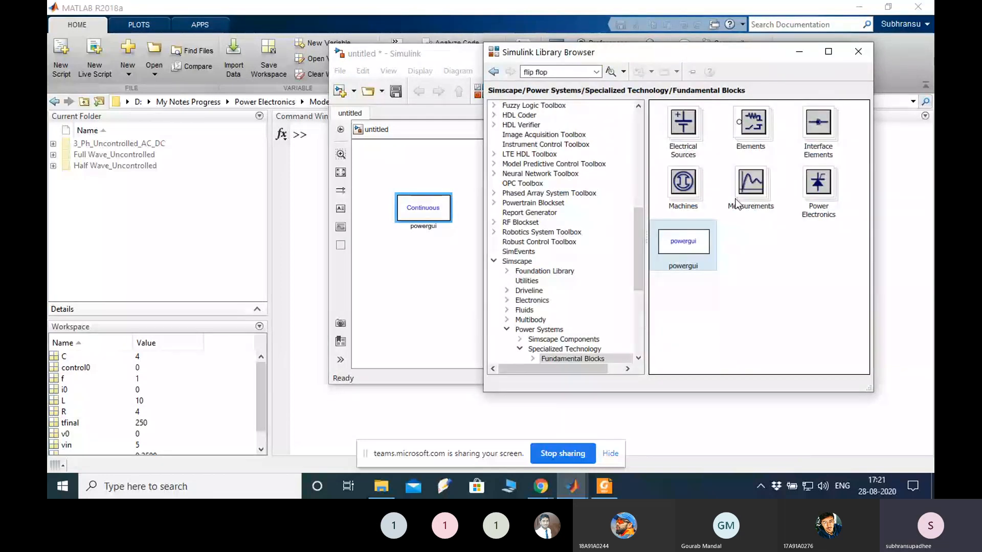
double_click(680, 133)
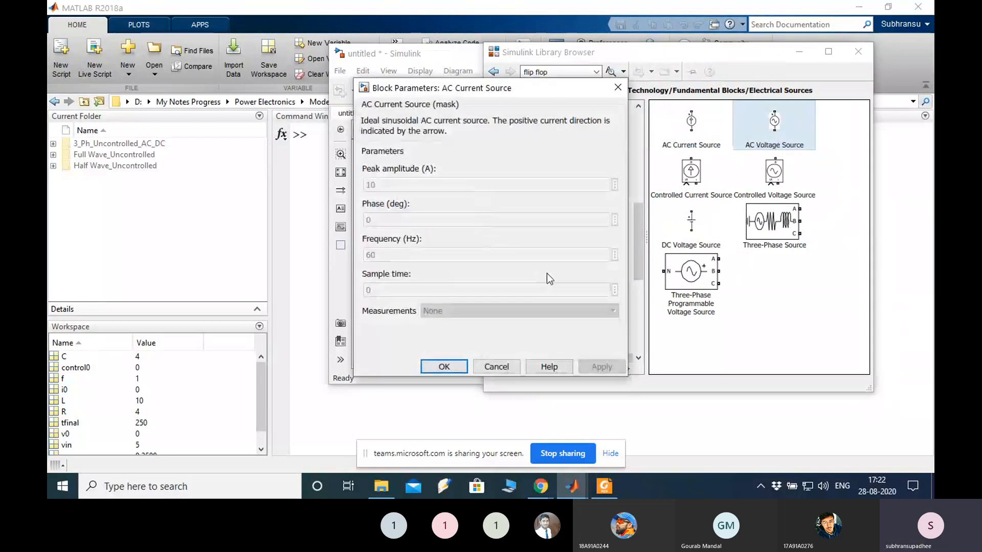
left_click(496, 367)
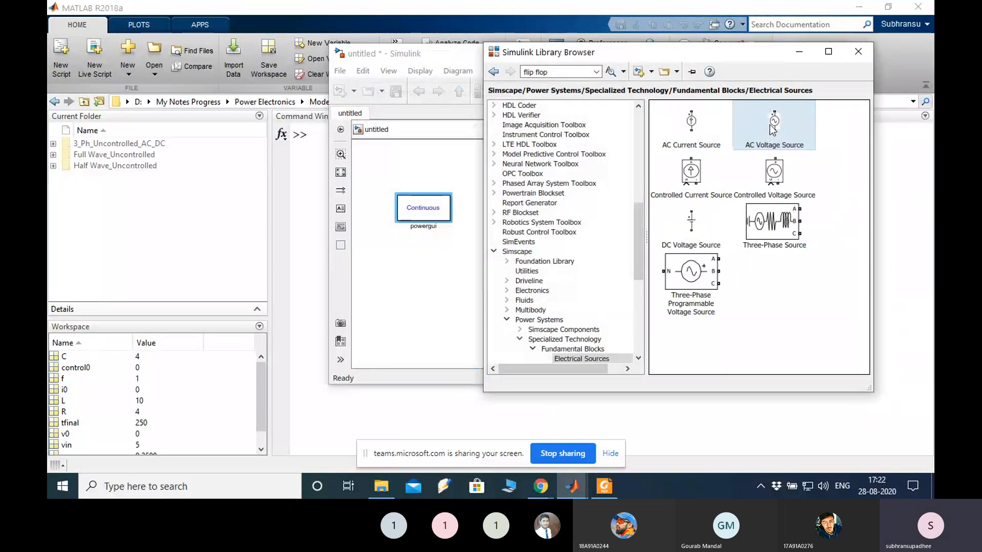
left_click_drag(772, 130, 443, 286)
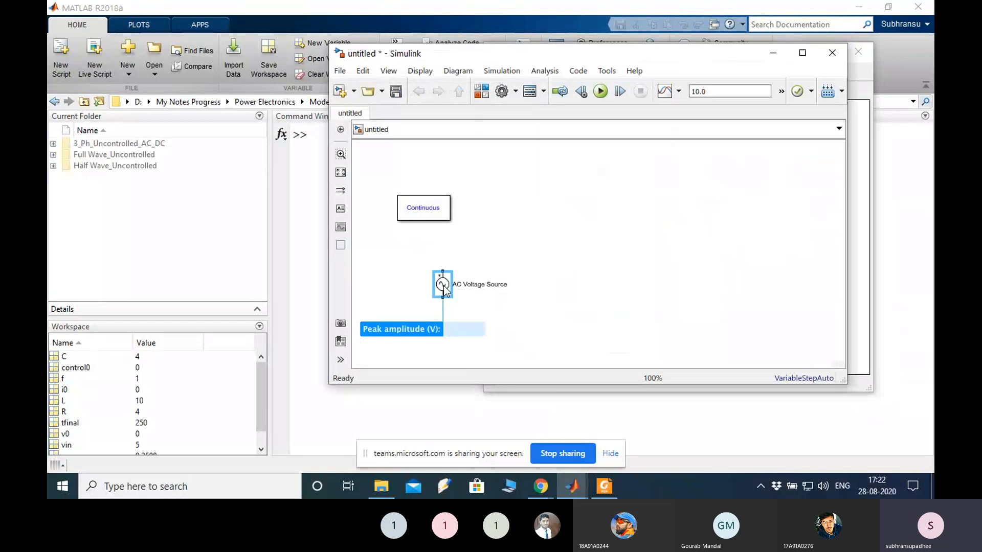
left_click_drag(443, 287, 499, 250)
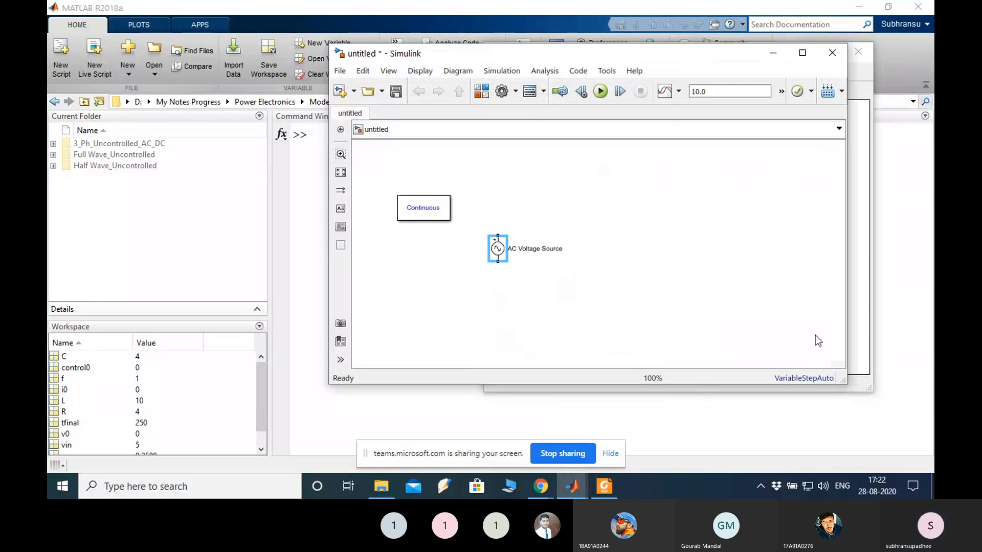
Step: Add a Diode from the Power Electronics library, placed above and beside the AC voltage source
left_click(859, 311)
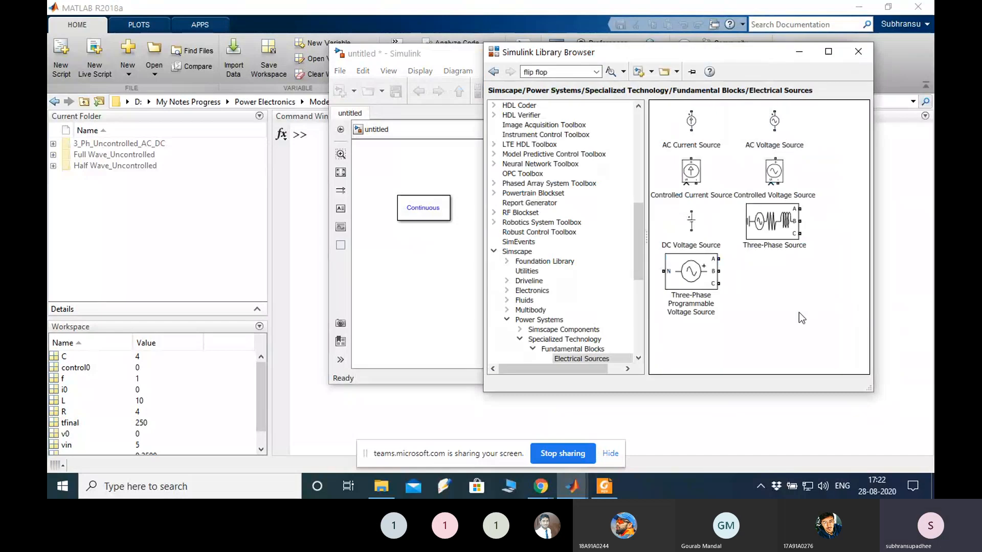
scroll(588, 277, "down", 5)
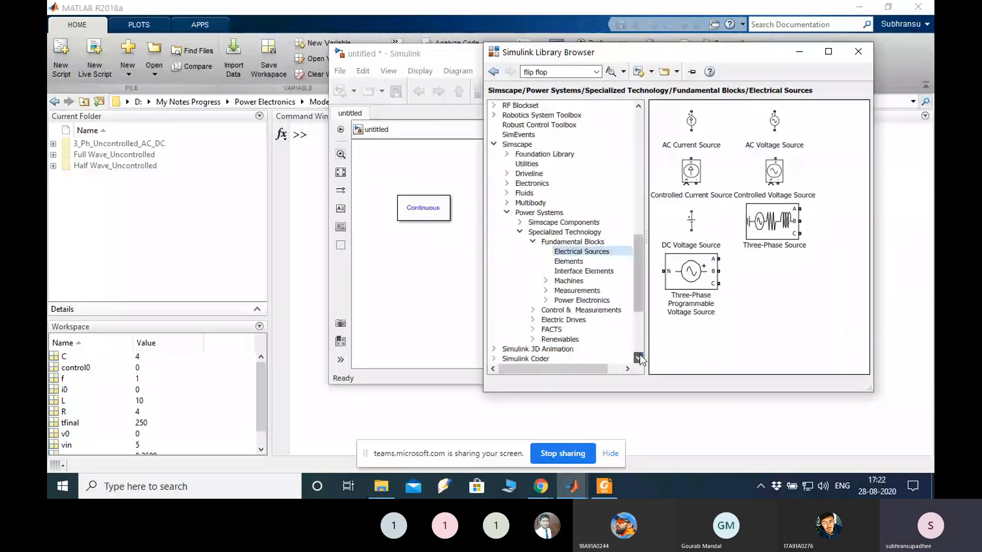
left_click(588, 272)
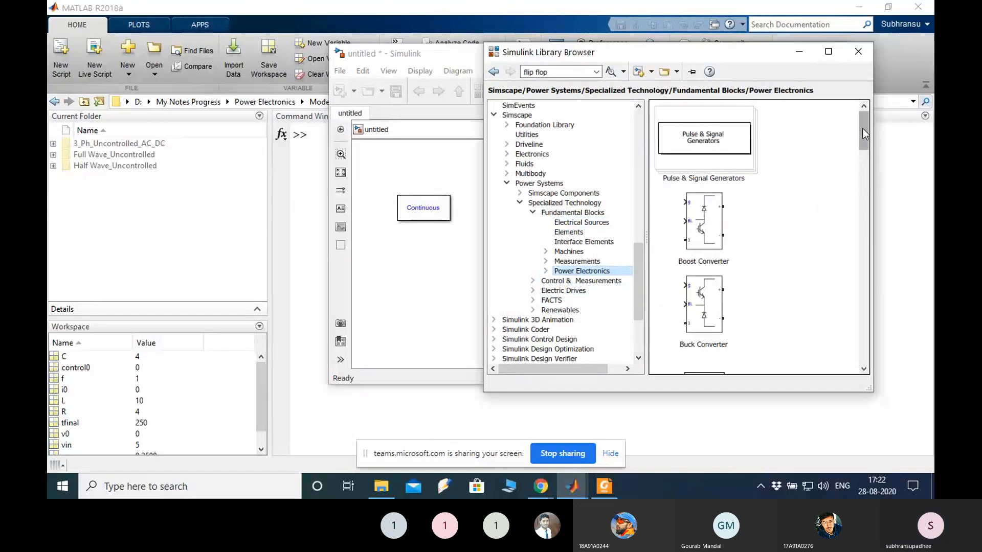
left_click_drag(866, 129, 857, 162)
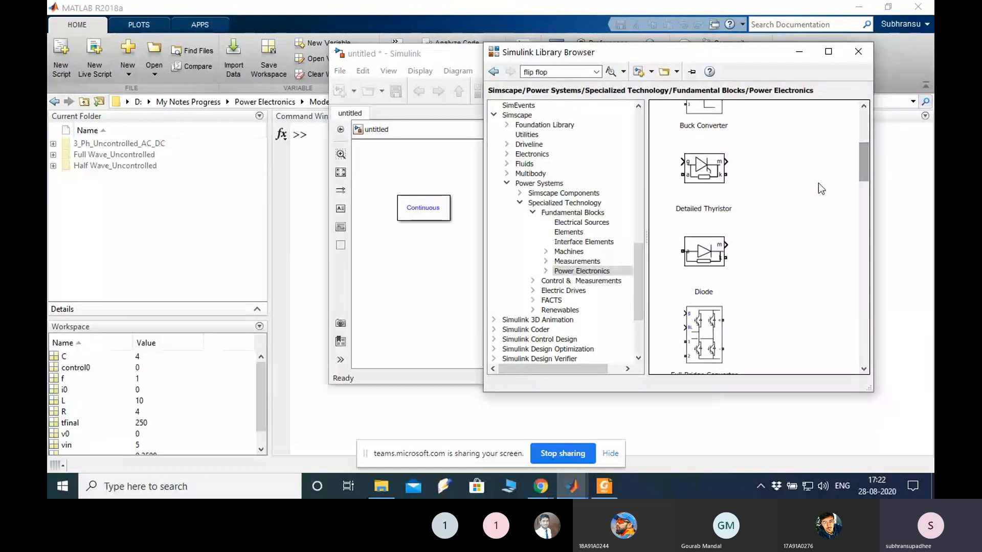
left_click(709, 260)
left_click_drag(709, 260, 574, 221)
left_click(445, 248)
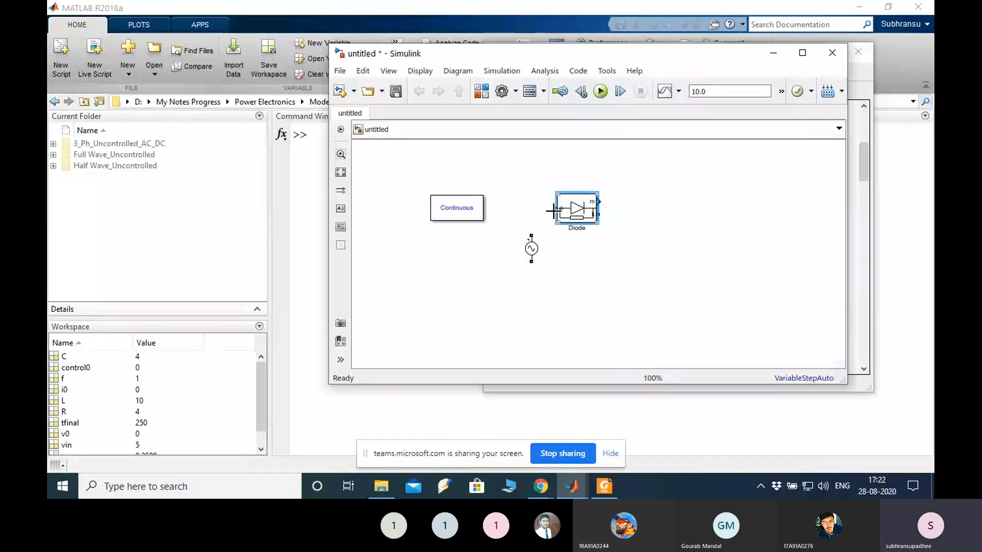
Step: Wire the diode's anode to the upper terminal of the AC voltage source
left_click_drag(558, 210, 532, 235)
left_click(532, 236)
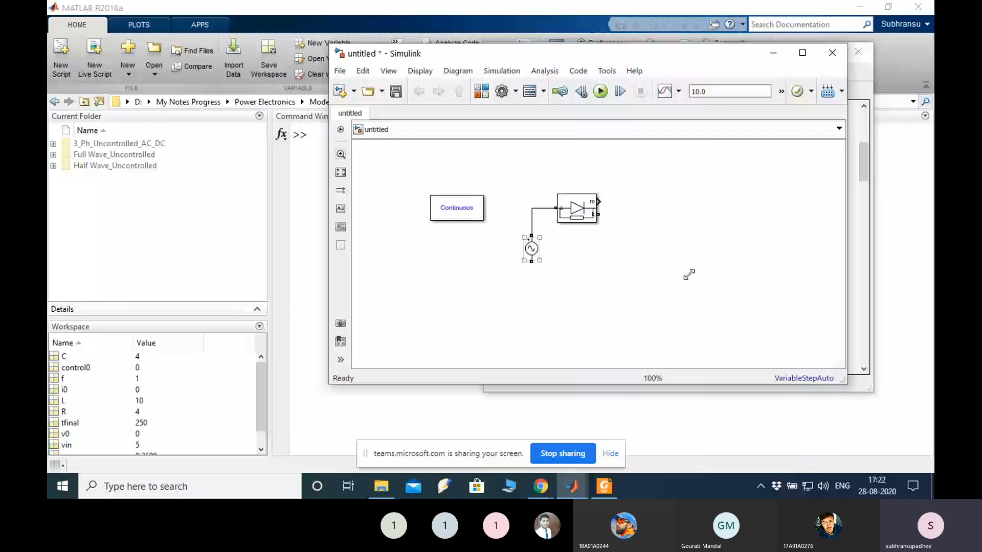
left_click(693, 276)
Step: Add a Series RLC Branch from the Elements library beside the diode and rotate it to stand vertically
key("ctrl+shift+l")
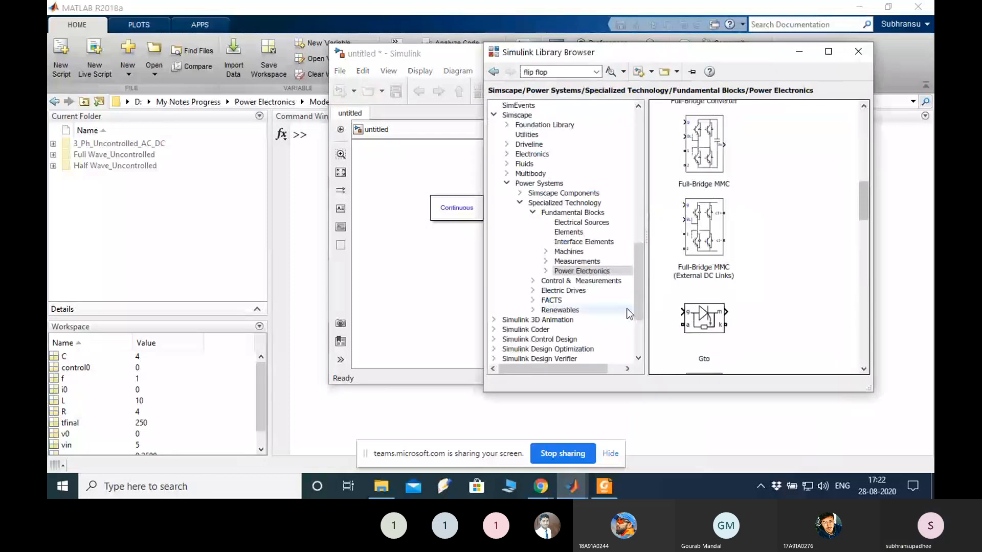
left_click(571, 232)
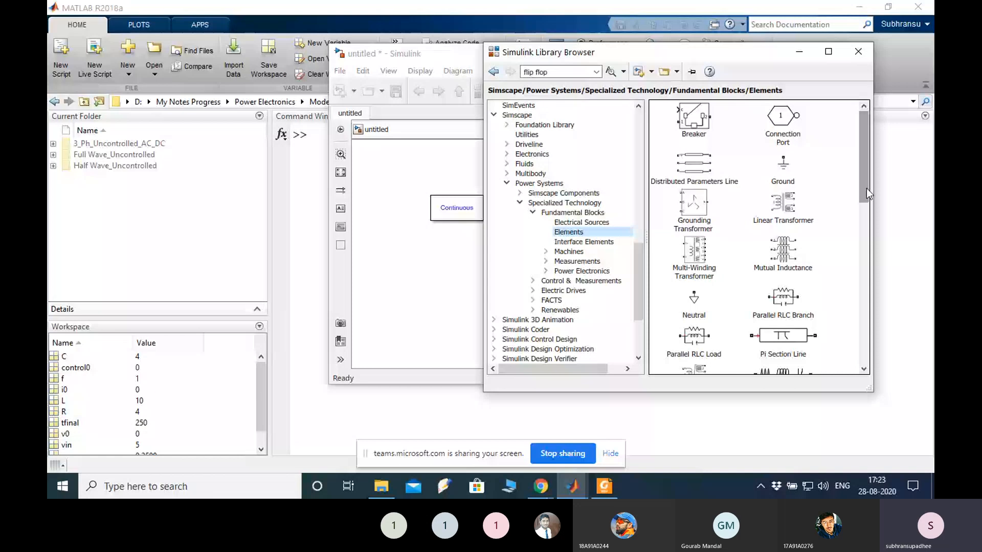
left_click_drag(866, 189, 866, 231)
left_click_drag(796, 250, 658, 255)
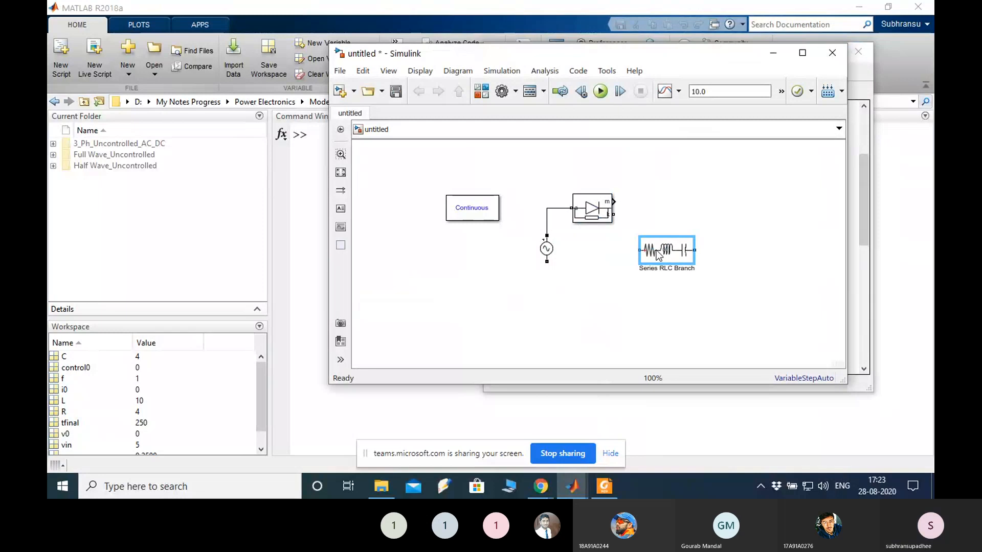
key("ctrl+r")
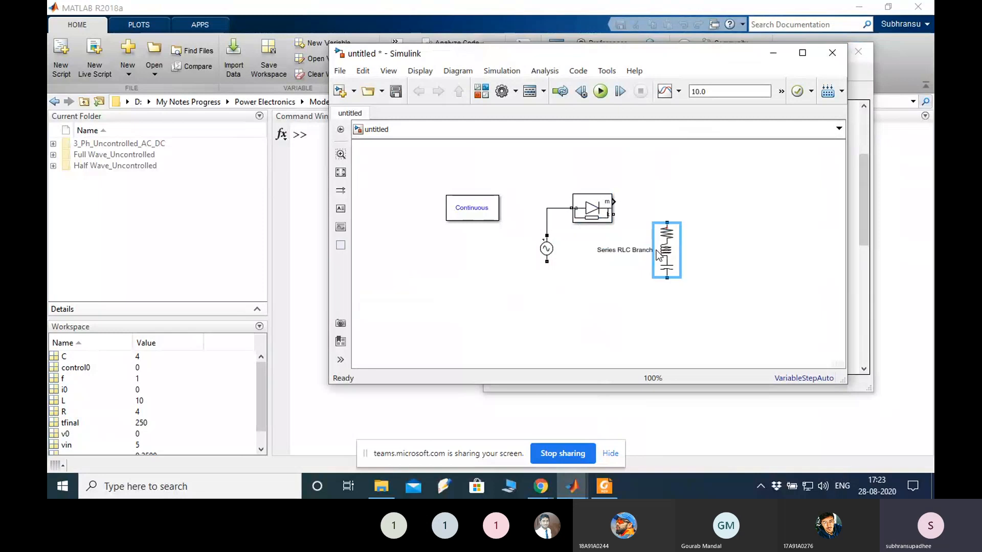
Step: Wire the diode's cathode to the top of the RLC branch and the source's lower terminal to the branch's bottom
left_click_drag(613, 214, 667, 222)
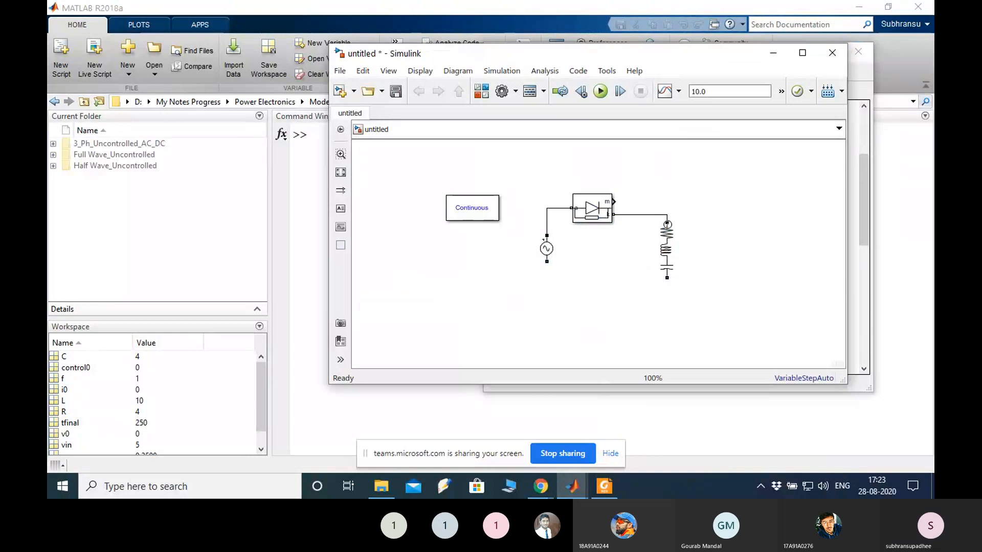
left_click_drag(547, 261, 666, 277)
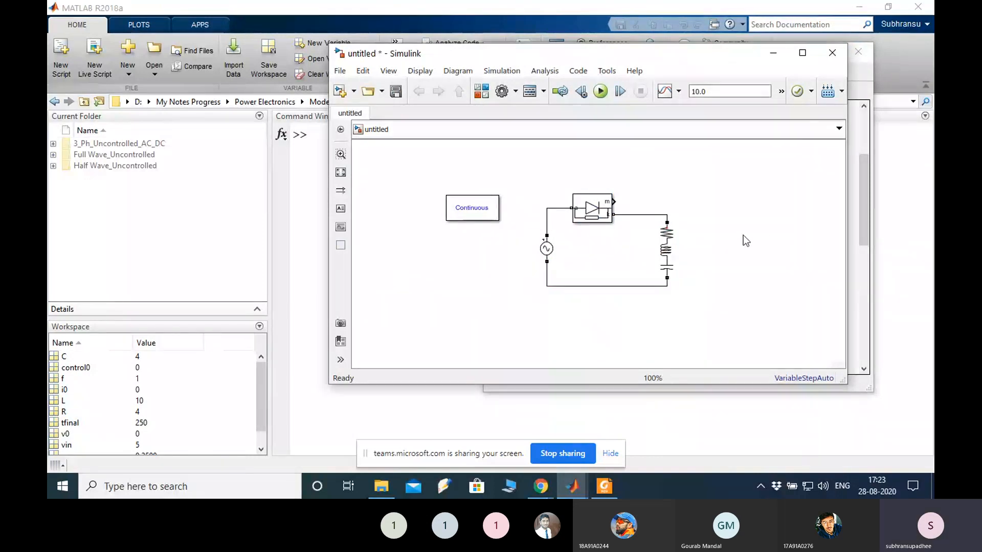
Step: Configure the Series RLC Branch as a purely resistive load: branch type R with a resistance of 100 ohms
double_click(666, 249)
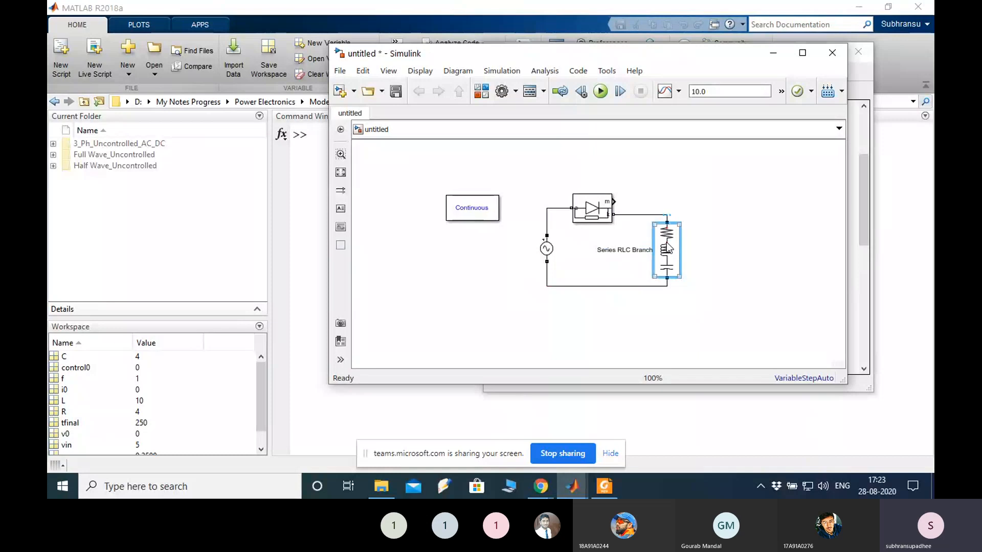
left_click(593, 193)
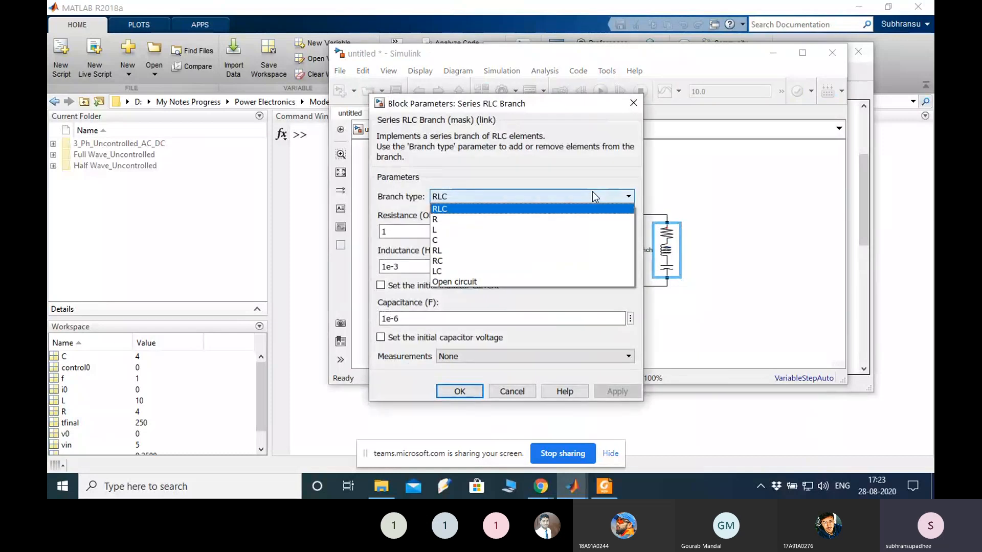
left_click(592, 220)
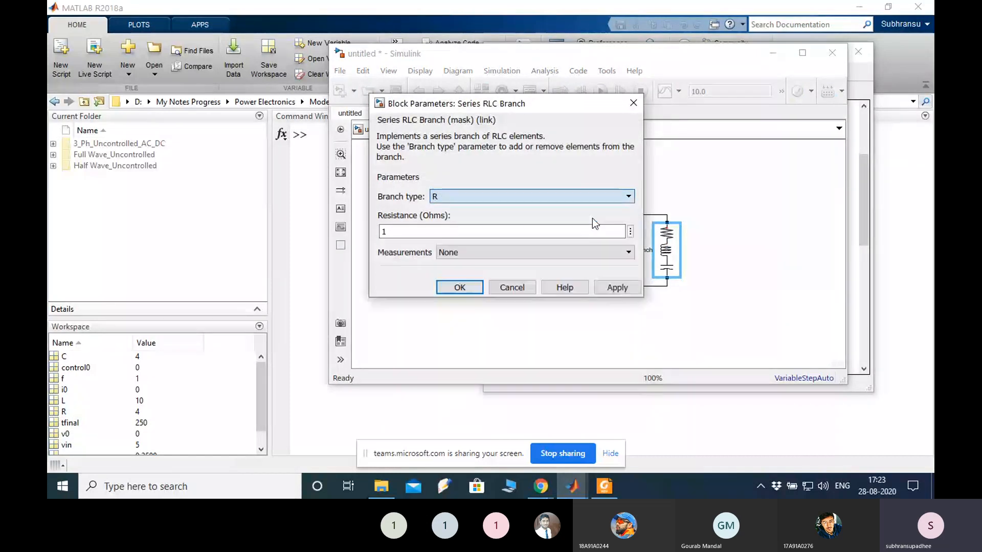
double_click(554, 229)
type("100")
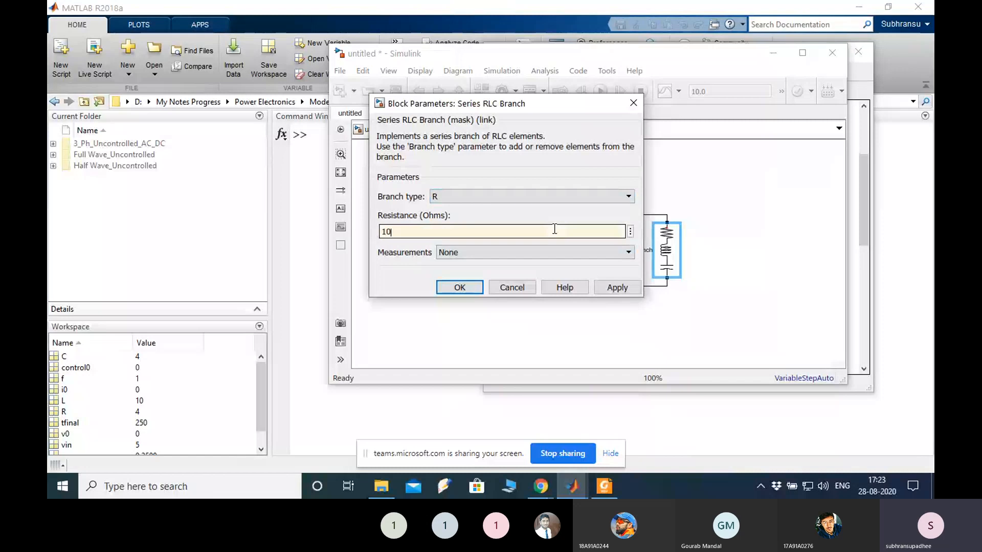
key("Return")
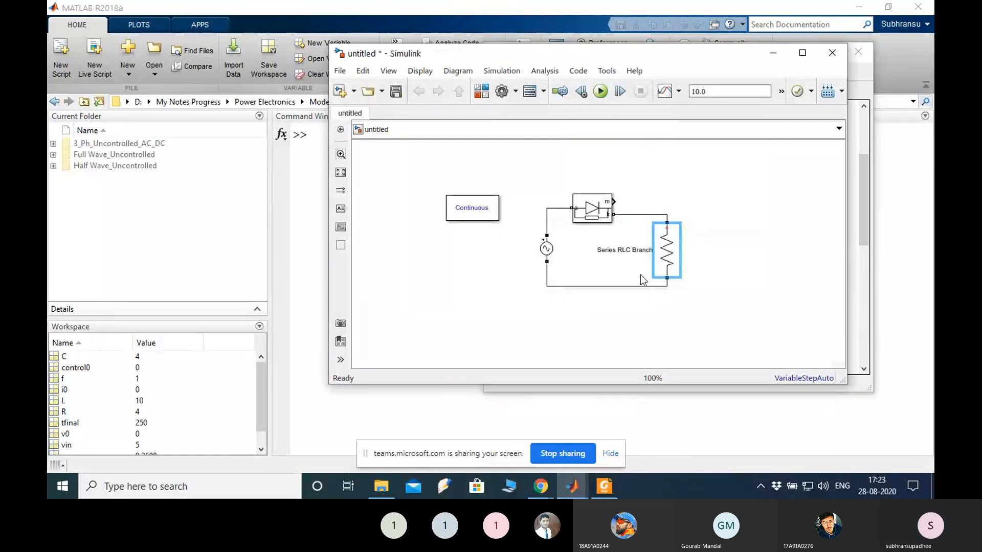
Step: Add a Voltage Measurement block from the Power Systems Measurements library, placed in the empty space below the circuit
left_click(856, 320)
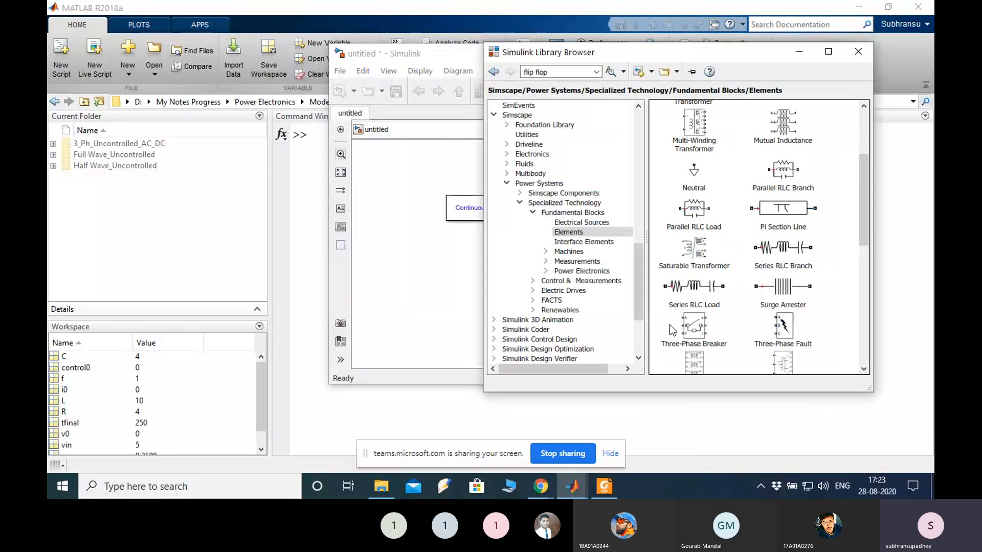
mouse_move(670, 324)
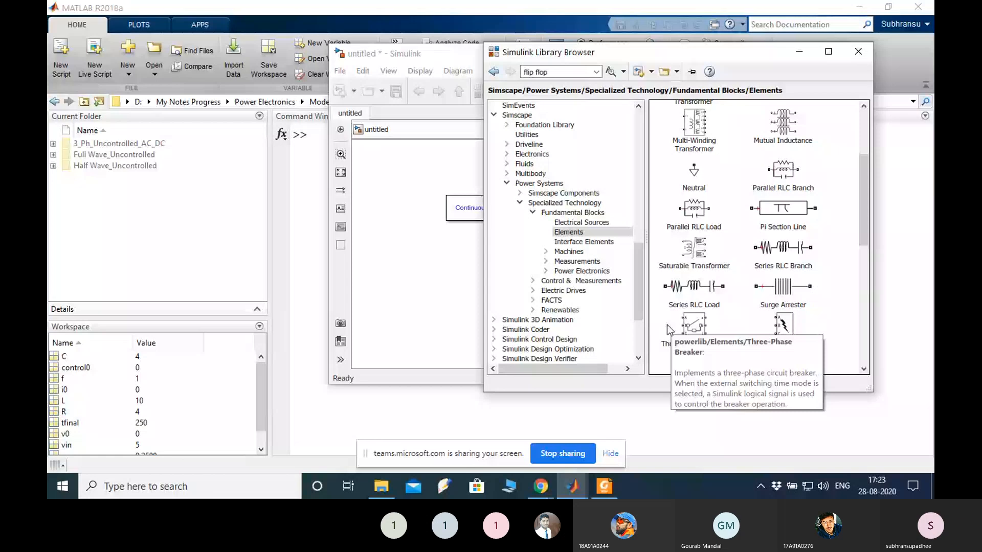
left_click(474, 277)
left_click(859, 289)
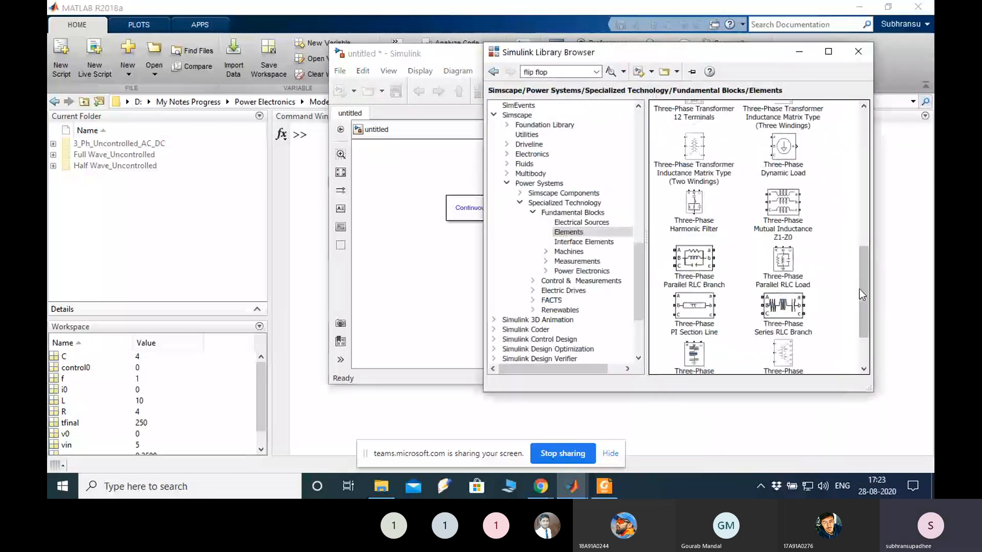
left_click(576, 262)
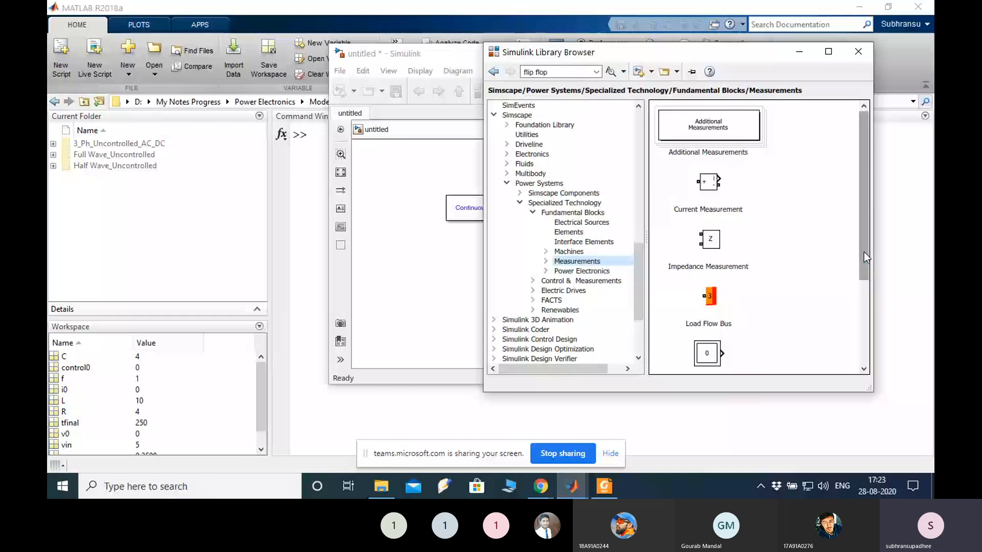
left_click_drag(864, 253, 417, 314)
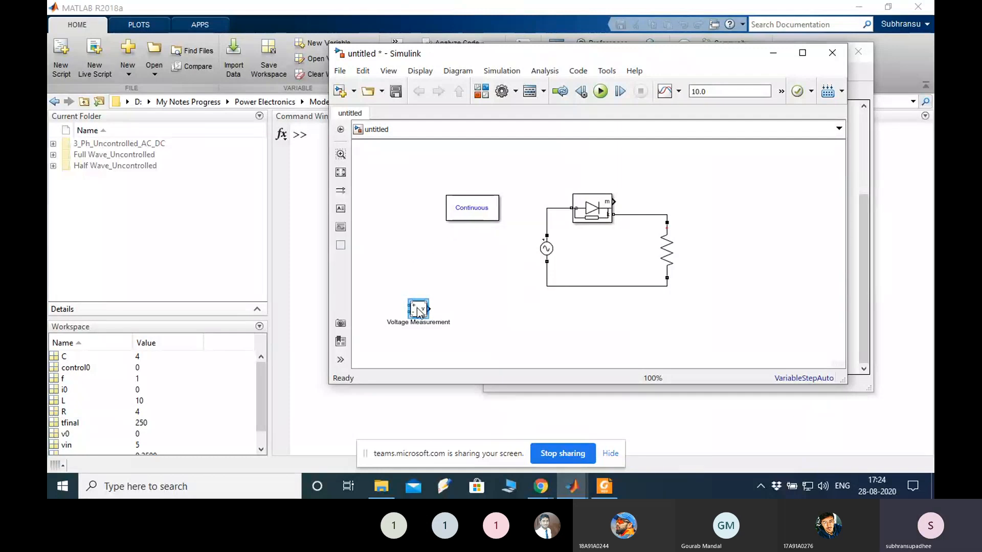
Step: Place the Voltage Measurement beside the load resistor and wire its plus and minus terminals across the resistor's two ends
mouse_move(419, 310)
left_mouse_down()
mouse_move(717, 263)
mouse_move(720, 244)
mouse_move(666, 215)
left_mouse_up()
left_click(706, 244)
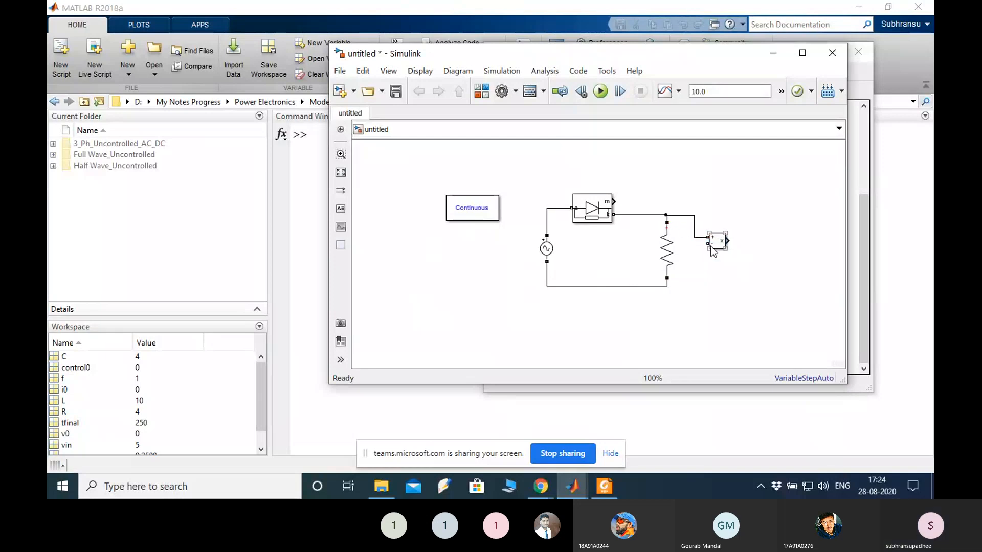
mouse_move(706, 245)
left_mouse_down()
mouse_move(662, 294)
mouse_move(669, 288)
left_mouse_up()
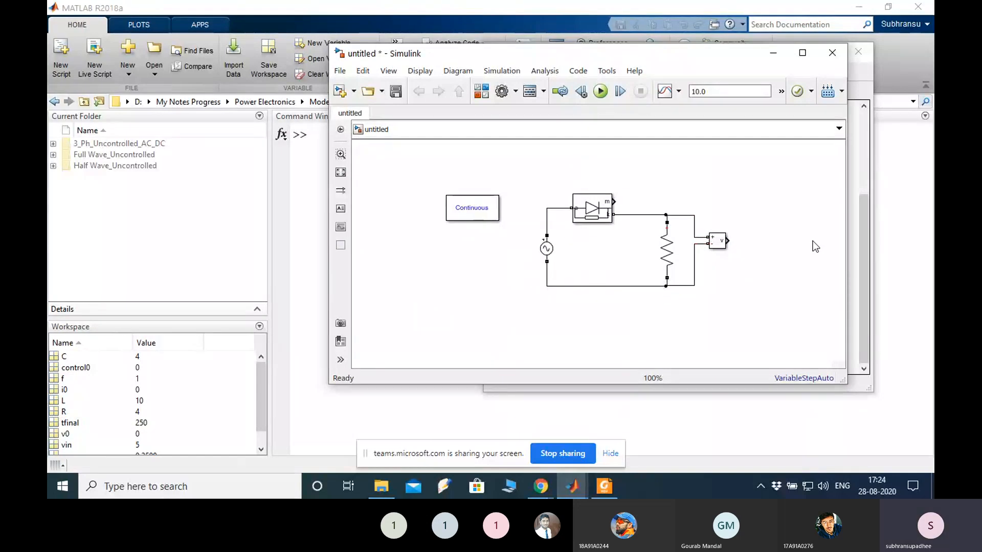
Step: Add a second Voltage Measurement between the AC source and the load, making room by moving the source outward and powergui above the diode
left_click(855, 220)
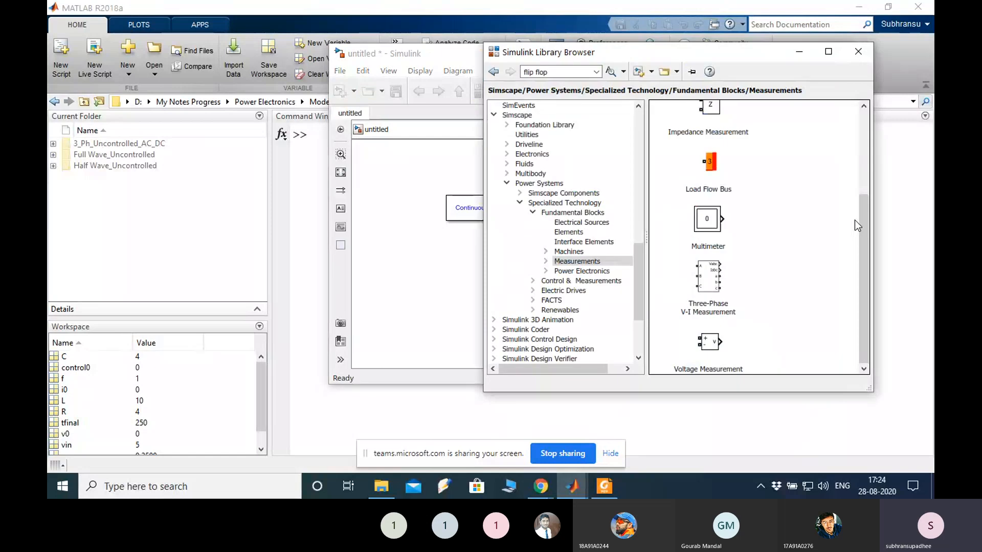
left_click(706, 339)
left_click_drag(691, 343, 508, 268)
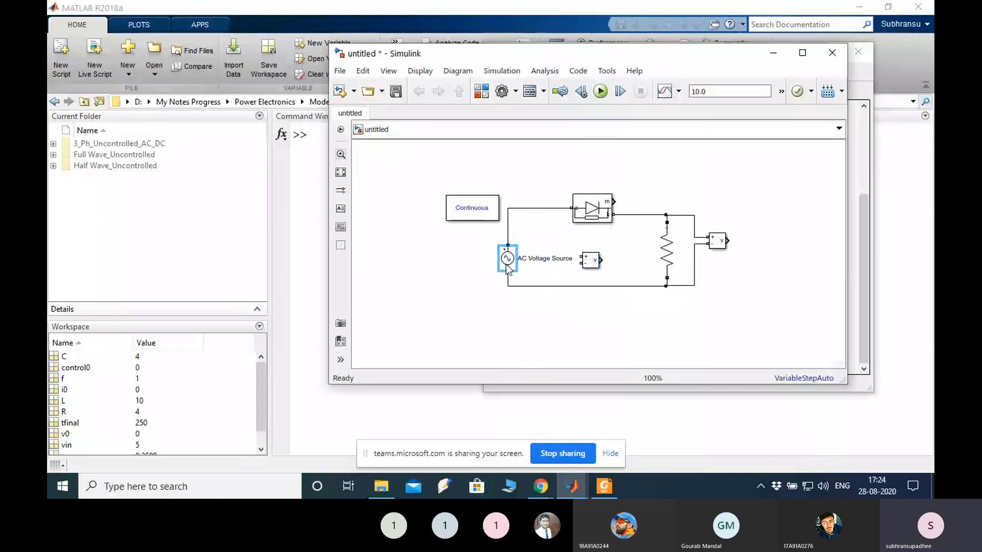
left_click_drag(476, 200, 556, 170)
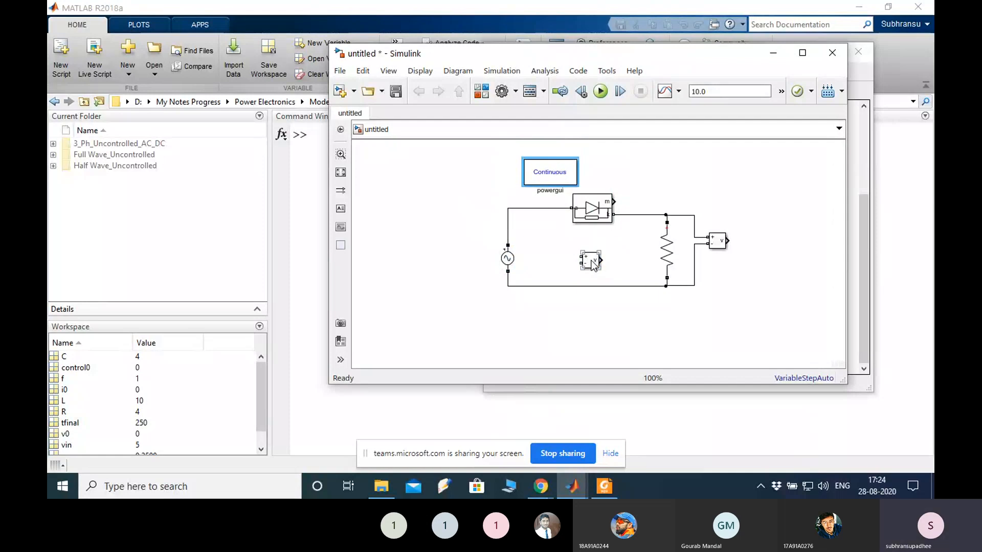
Step: Move the second Voltage Measurement close to the AC source and wire its terminals across the source
left_click_drag(593, 264, 508, 223)
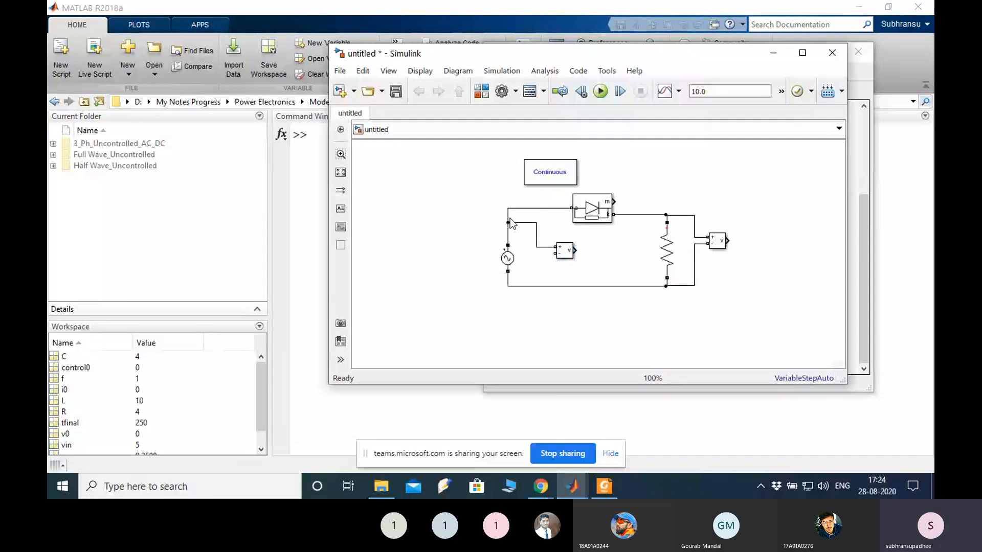
left_click(561, 254)
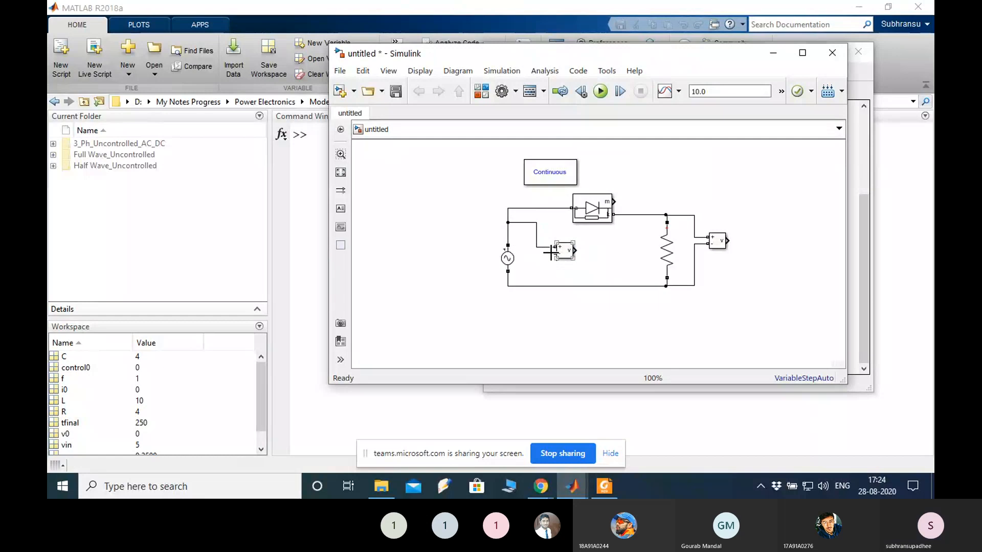
left_click_drag(555, 253, 540, 285)
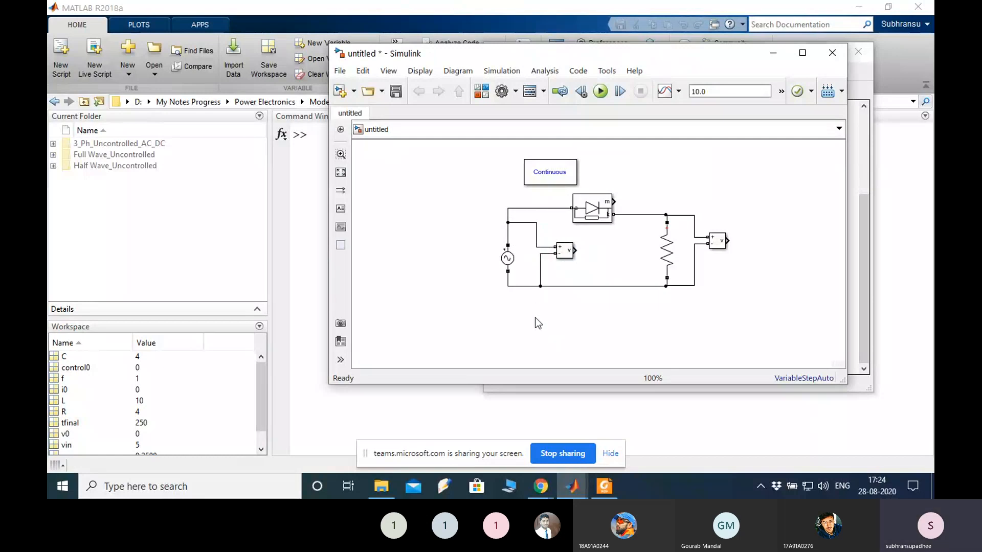
Step: Add a Current Measurement block from the Measurements library, placed above and outside the AC source
left_click(530, 390)
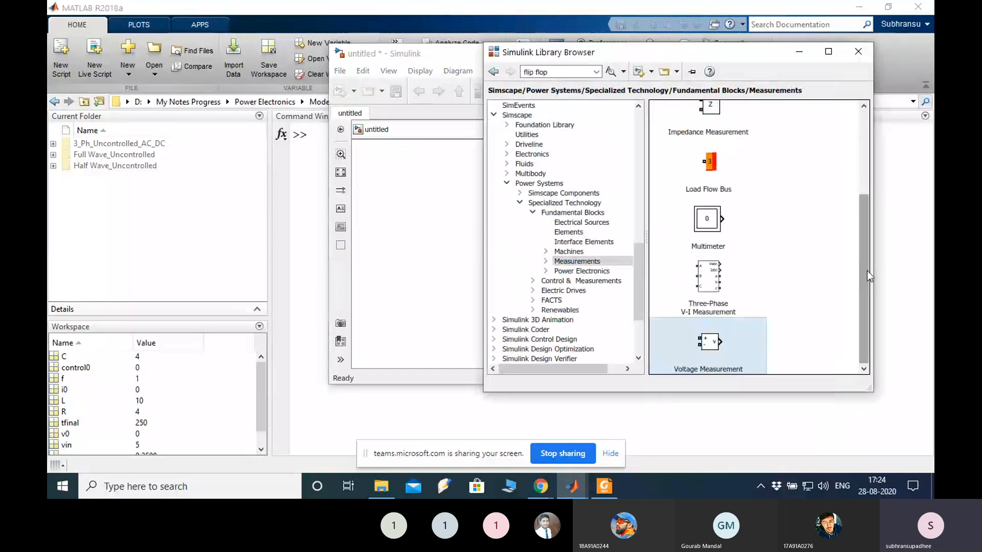
left_click_drag(756, 342, 752, 317)
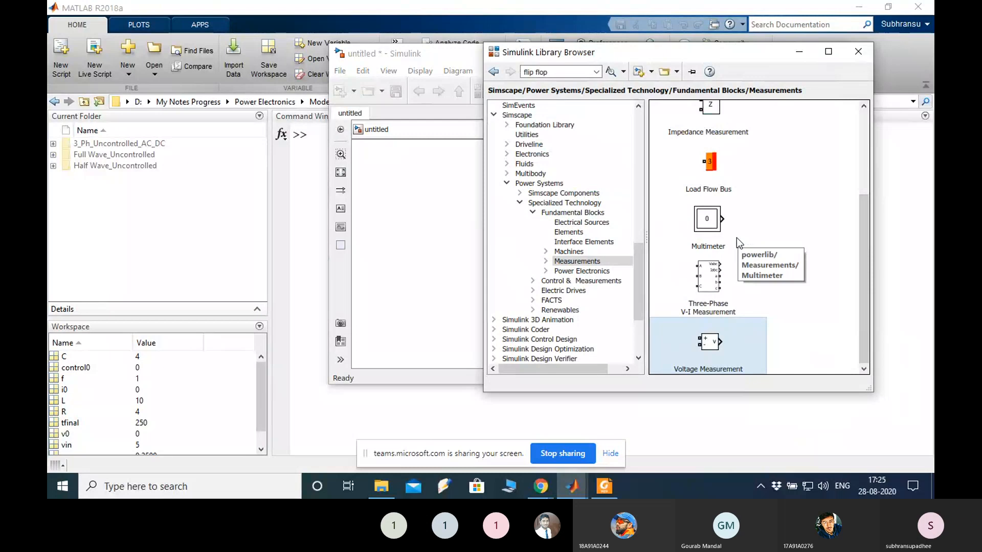
left_click_drag(861, 238, 839, 164)
left_click_drag(708, 174, 429, 202)
Step: Move the AC voltage source farther from the diode and realign the diode's supply wire above the source
left_click(471, 258)
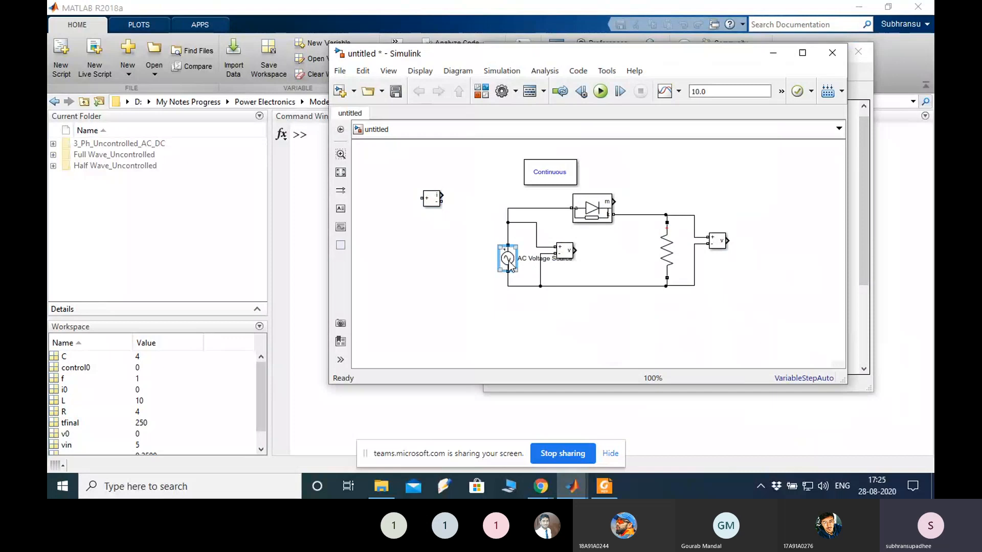
left_click_drag(470, 262, 462, 262)
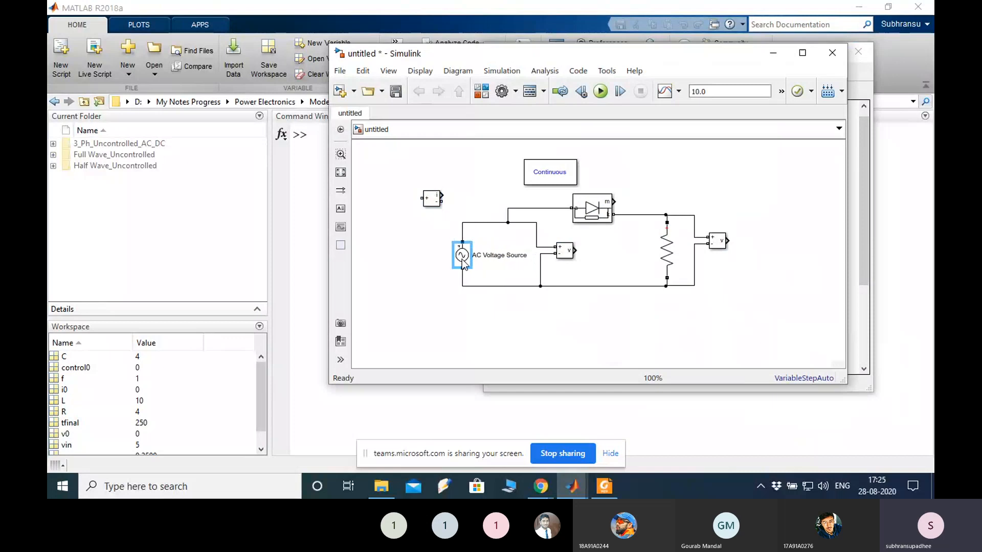
left_click(508, 216)
left_click_drag(509, 217, 459, 215)
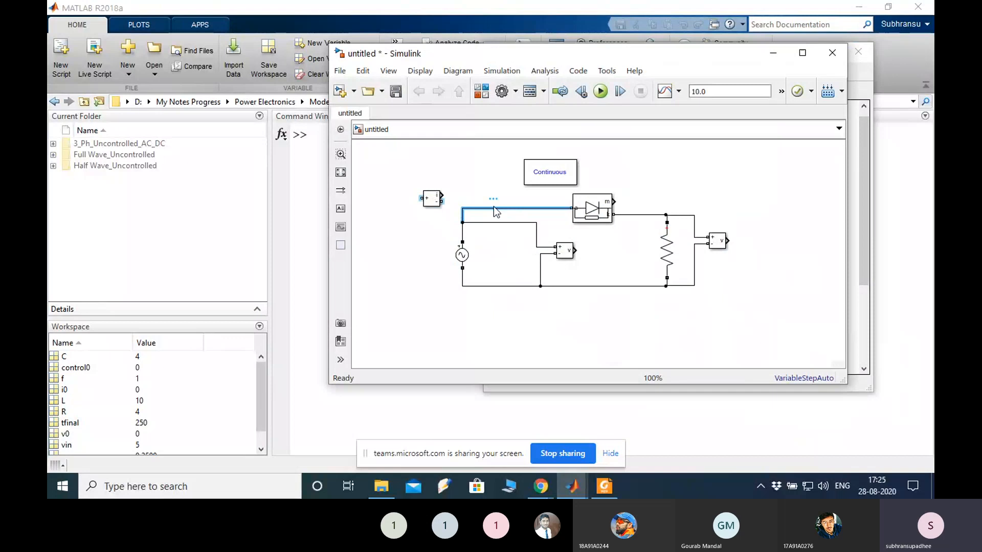
Step: Replace the wire between the AC source and the diode's anode with the Current Measurement connected in series
key("Delete")
mouse_move(432, 198)
left_mouse_down()
mouse_move(522, 202)
mouse_move(461, 220)
left_mouse_up()
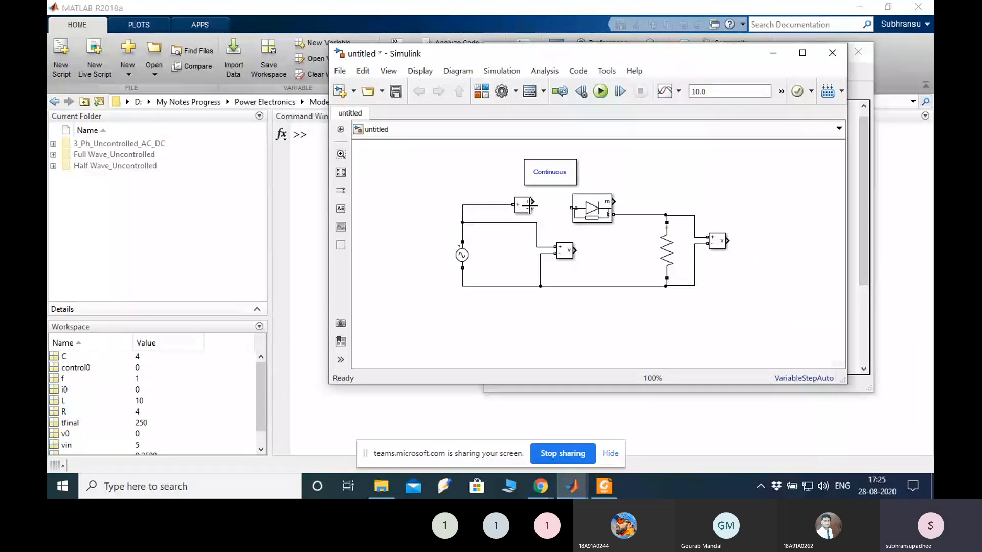
left_click_drag(533, 207, 571, 208)
Step: Duplicate the Current Measurement block above the load and delete the wire from the diode's cathode to the load
key("ctrl+v")
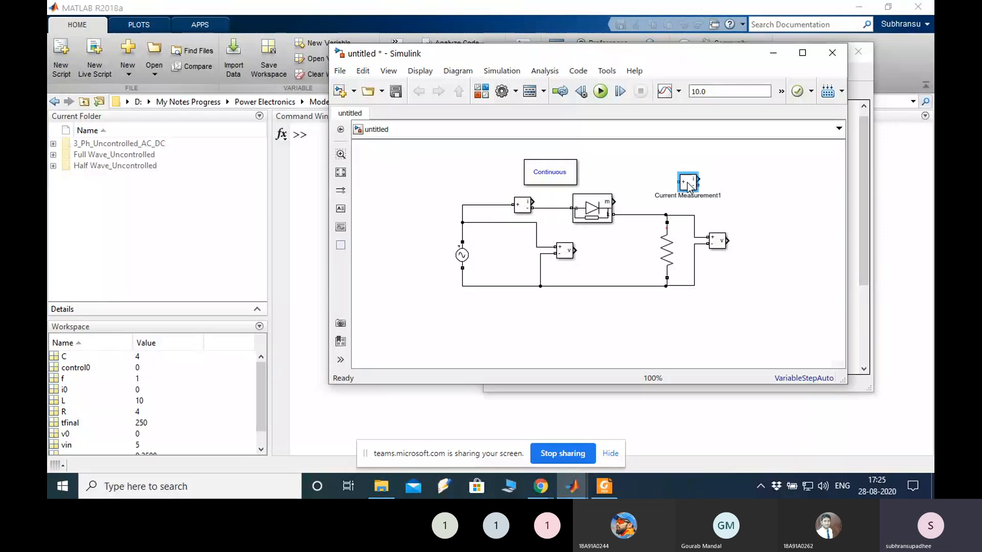
left_click(630, 215)
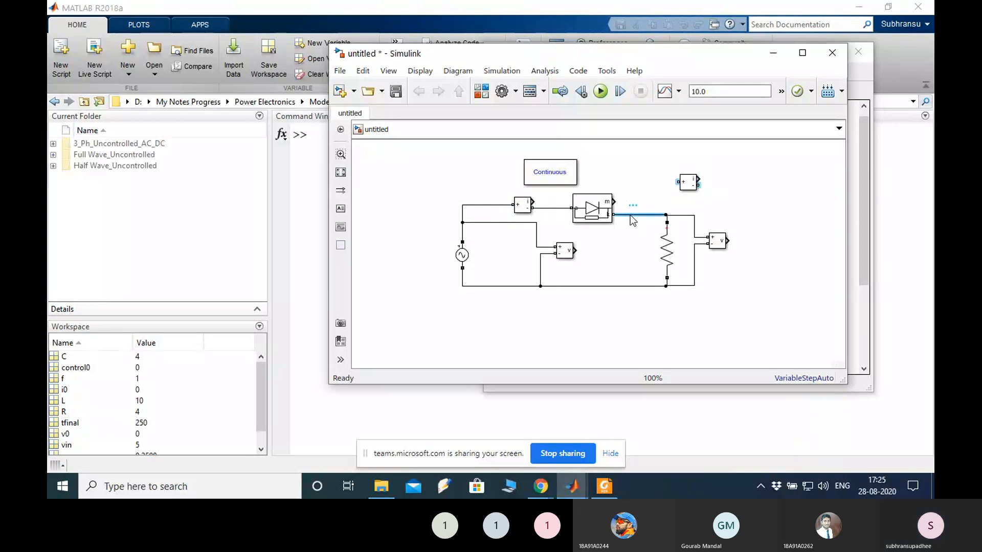
key("Delete")
Step: Move the load resistor together with its Voltage Measurement farther from the diode to open a gap
left_click_drag(643, 205, 741, 296)
left_click_drag(719, 240, 802, 234)
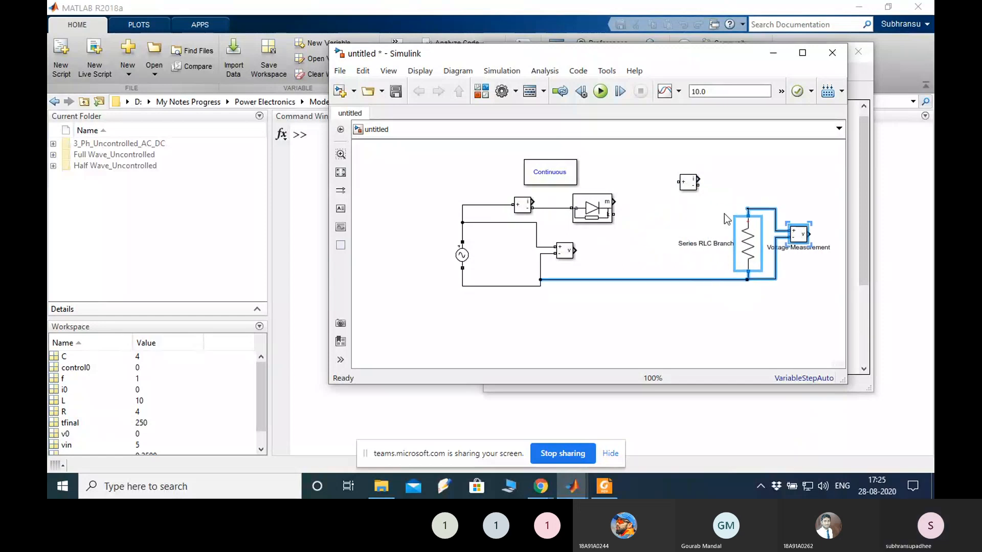
left_click(741, 200)
Step: Place the second Current Measurement in the gap and wire it in series between the diode's cathode and the top of the load resistor
left_click(683, 188)
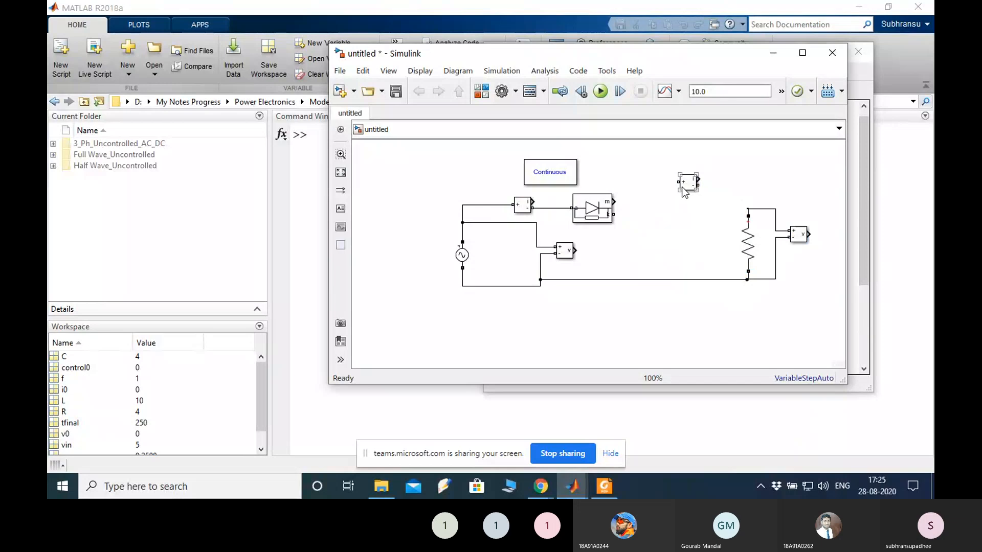
left_click_drag(683, 188, 660, 219)
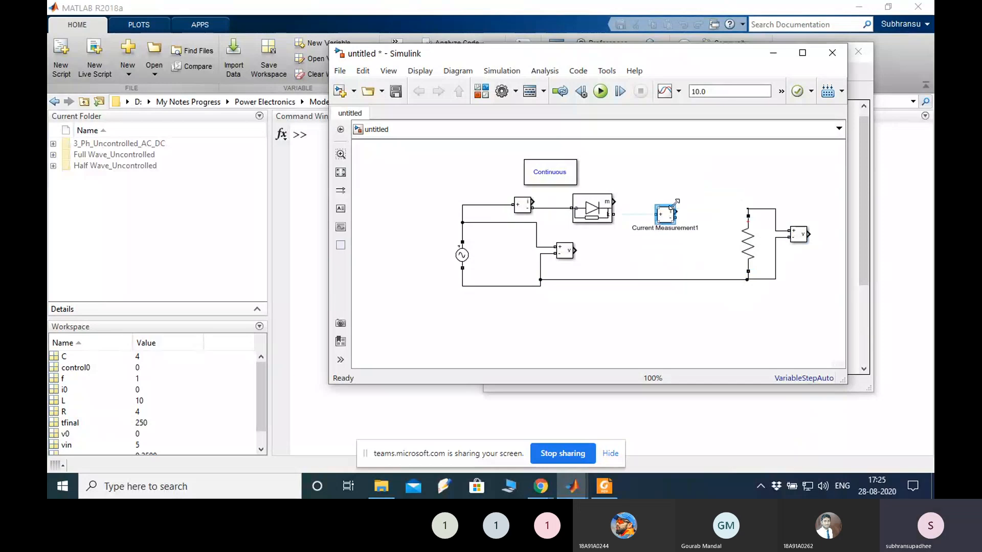
left_click(621, 214)
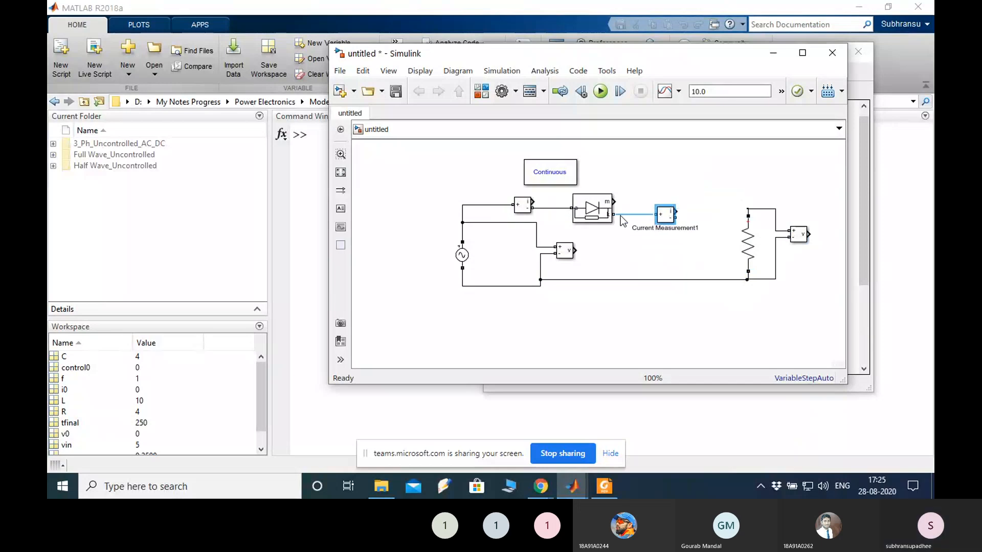
left_click(621, 215)
left_click_drag(675, 216, 745, 207)
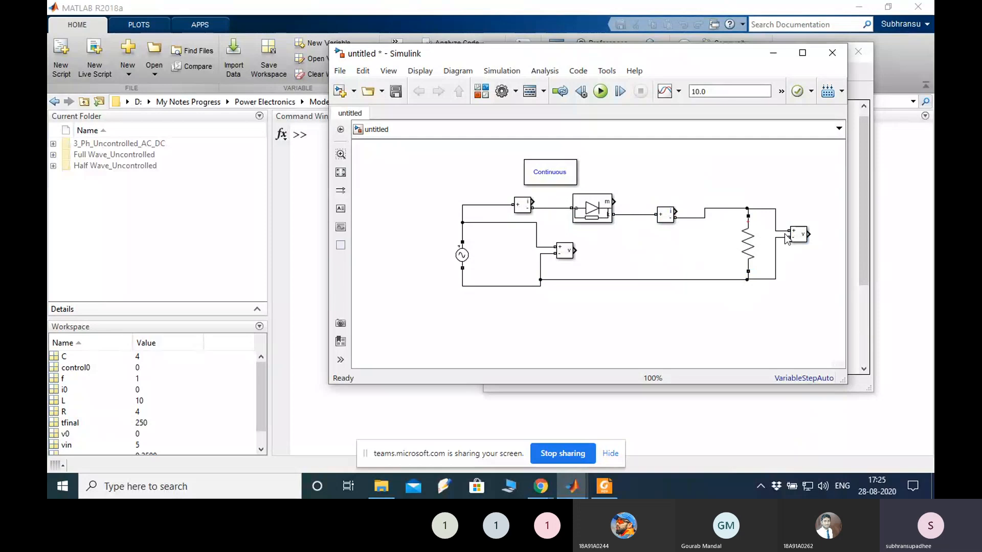
left_click(743, 255)
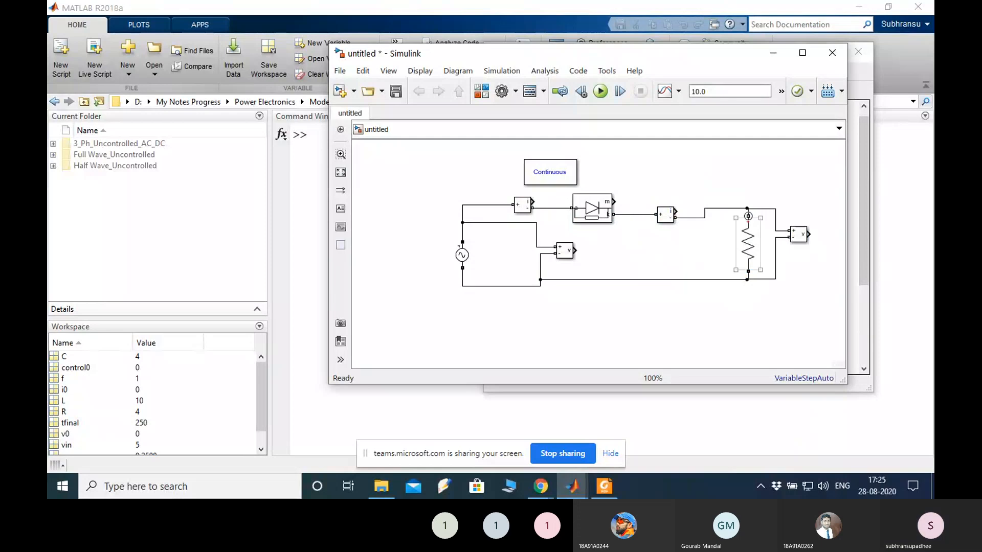
Step: Add a Scope from the Simulink Sinks library, placed in the empty space above and outside the AC source
left_click(854, 314)
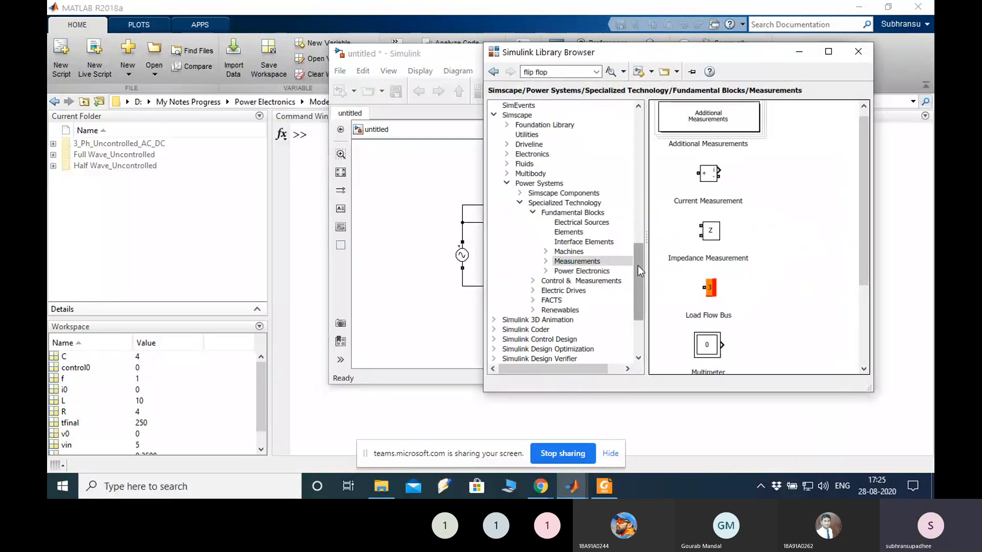
left_click_drag(637, 266, 637, 137)
left_click(523, 231)
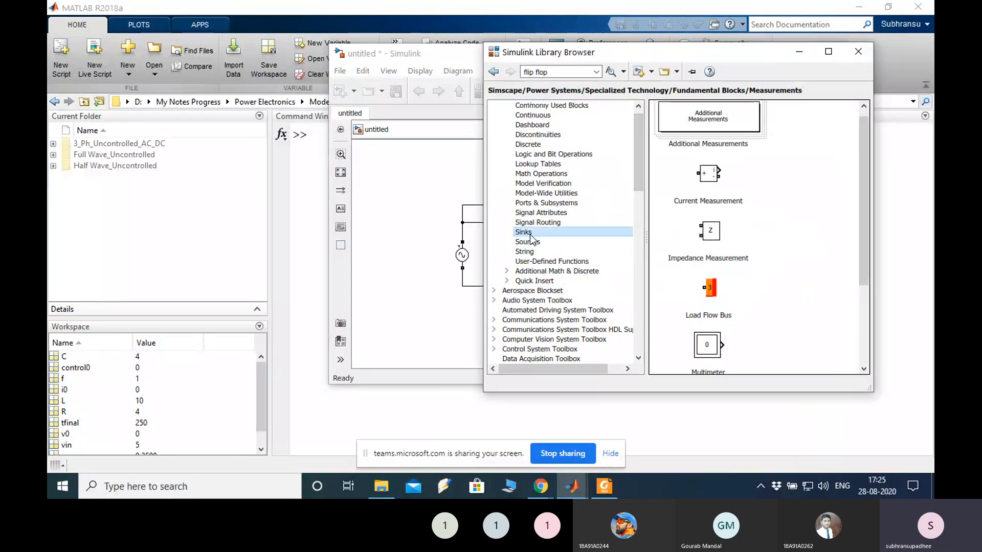
left_click_drag(741, 161, 433, 195)
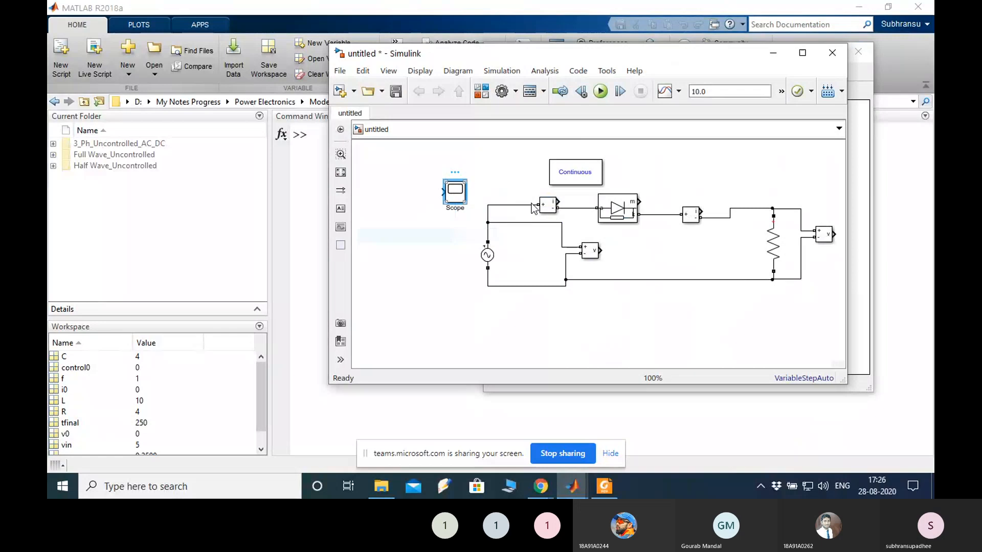
Step: Configure the Scope with 4 input ports and a layout of four displays stacked in one column
double_click(453, 199)
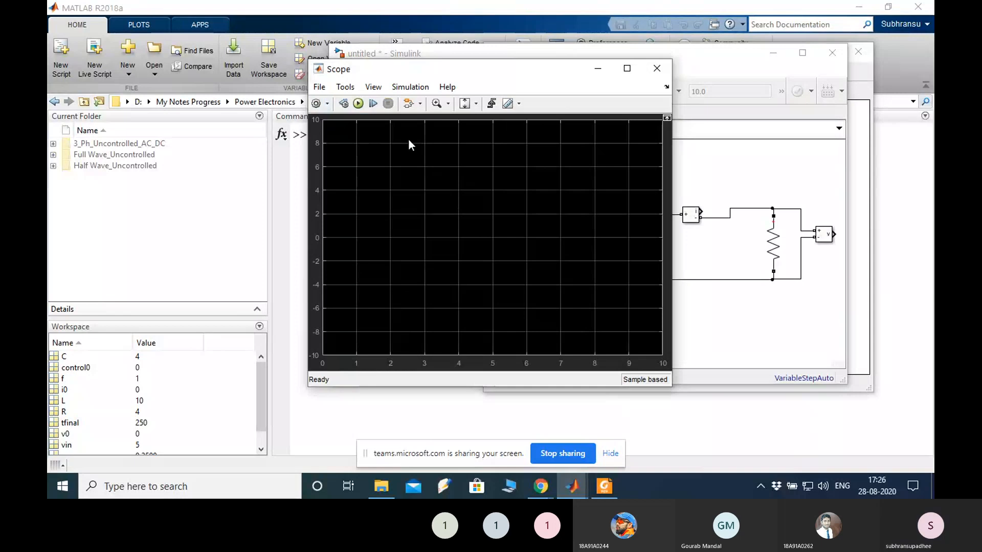
double_click(423, 147)
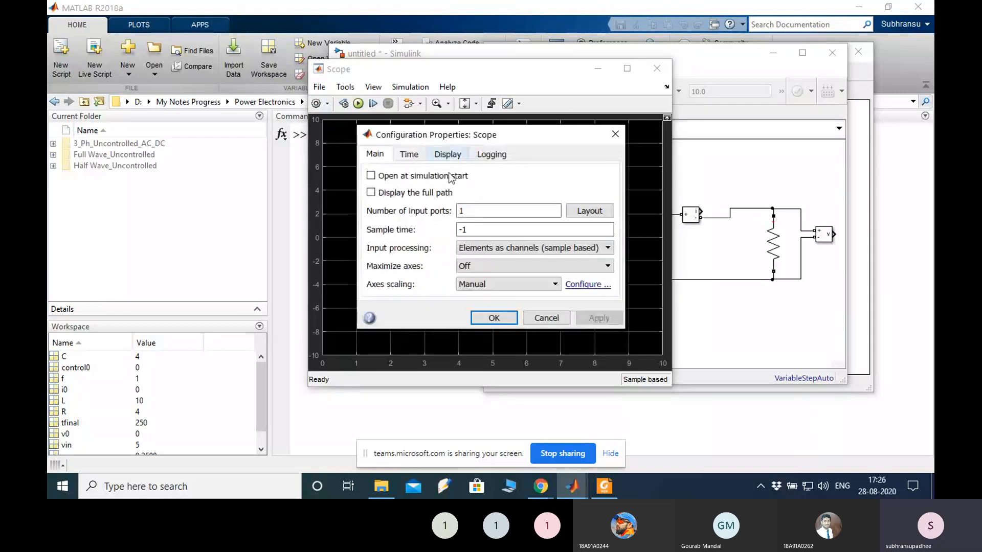
double_click(482, 212)
type("4")
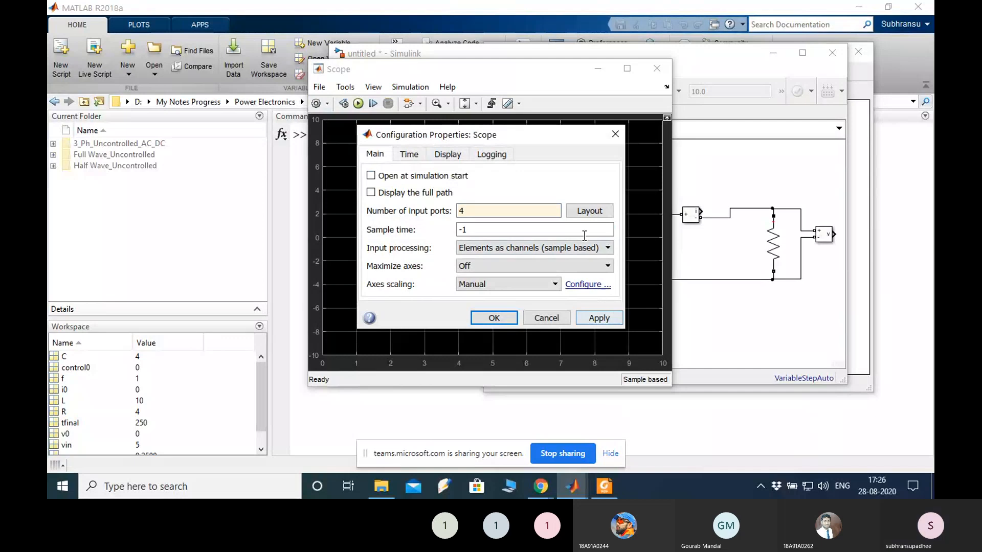
left_click(608, 317)
left_click(589, 211)
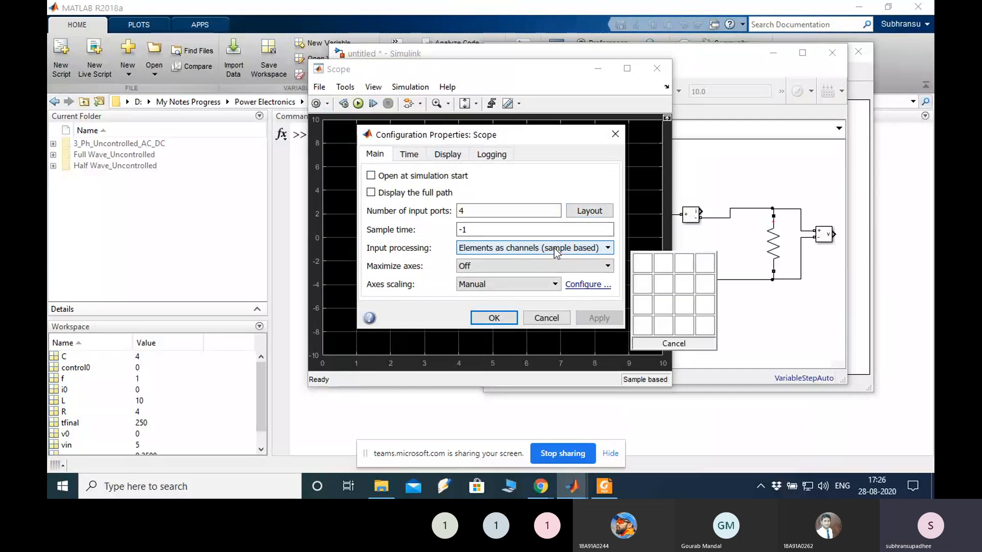
left_click(650, 326)
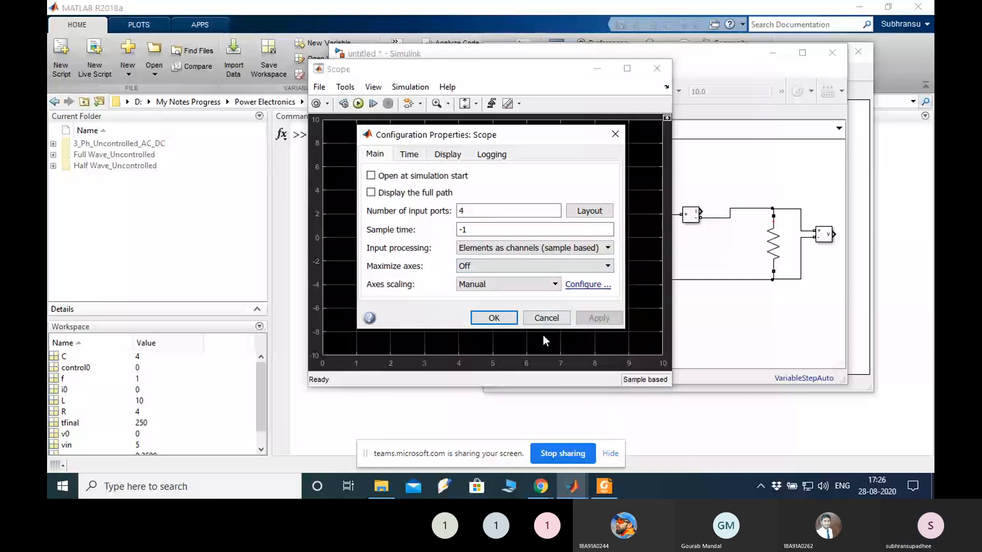
left_click(499, 322)
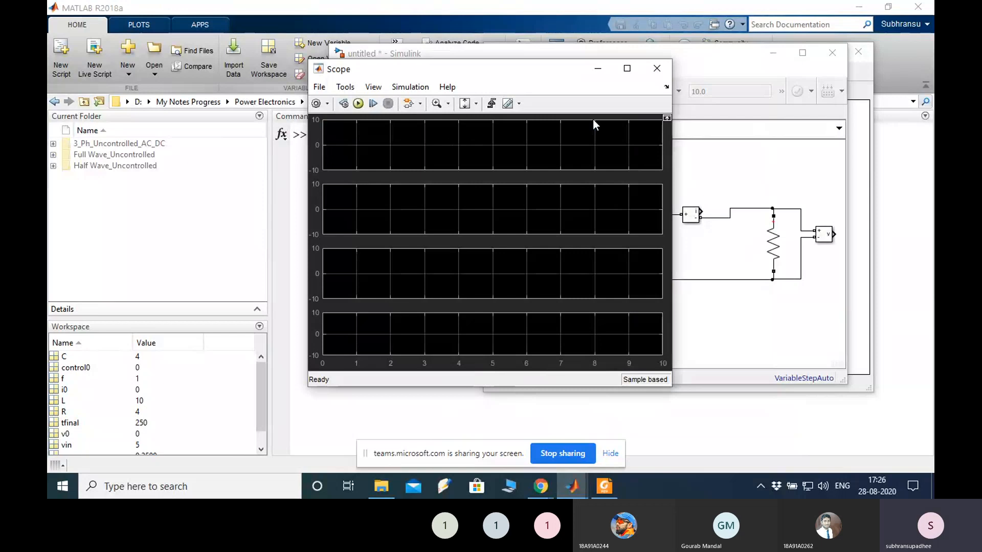
left_click(657, 68)
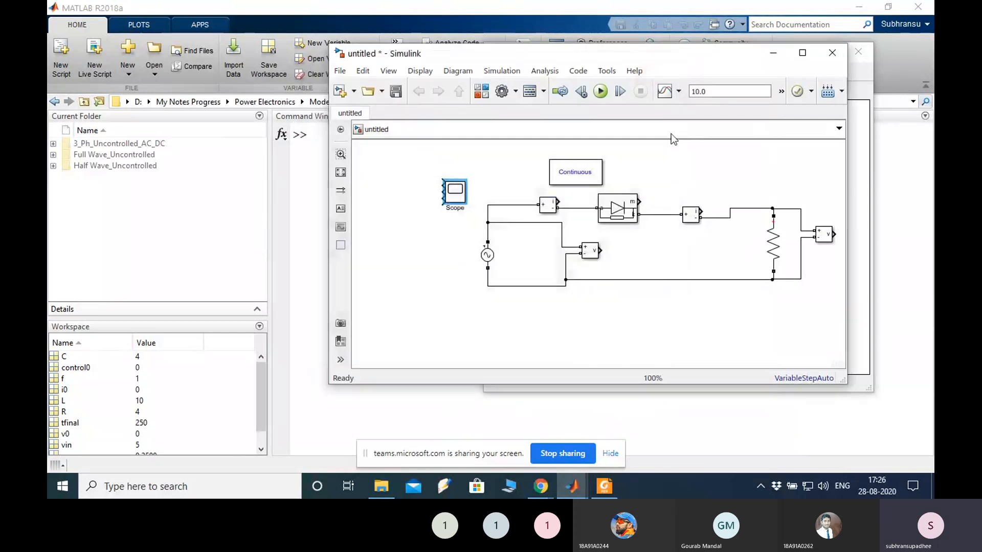
Step: Move the Scope above the load's Voltage Measurement and wire source voltage, source current, load voltage and load current to its inputs in that order
left_click_drag(455, 196, 819, 174)
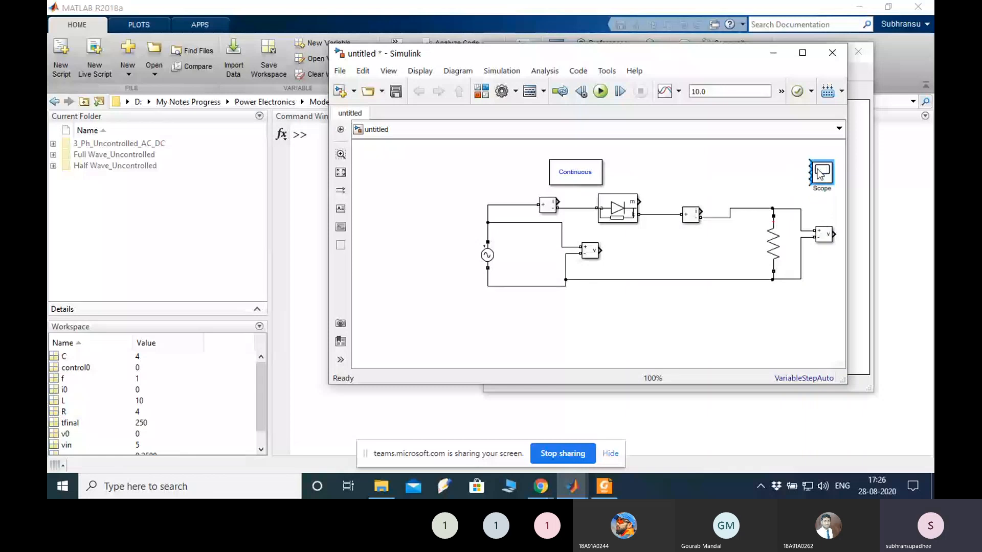
left_click_drag(810, 169, 558, 202)
left_click(810, 168)
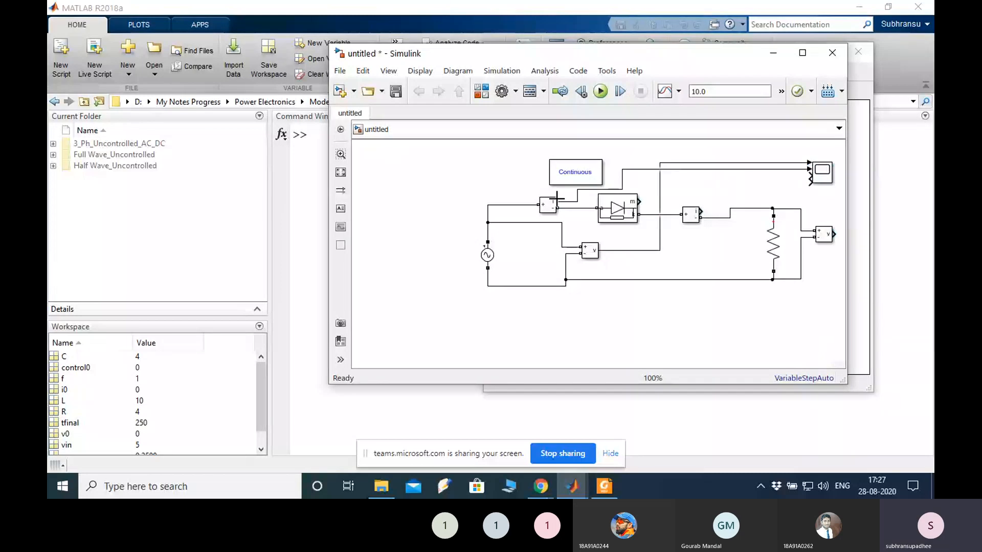
left_click_drag(809, 176, 788, 234)
left_click_drag(763, 177, 652, 207)
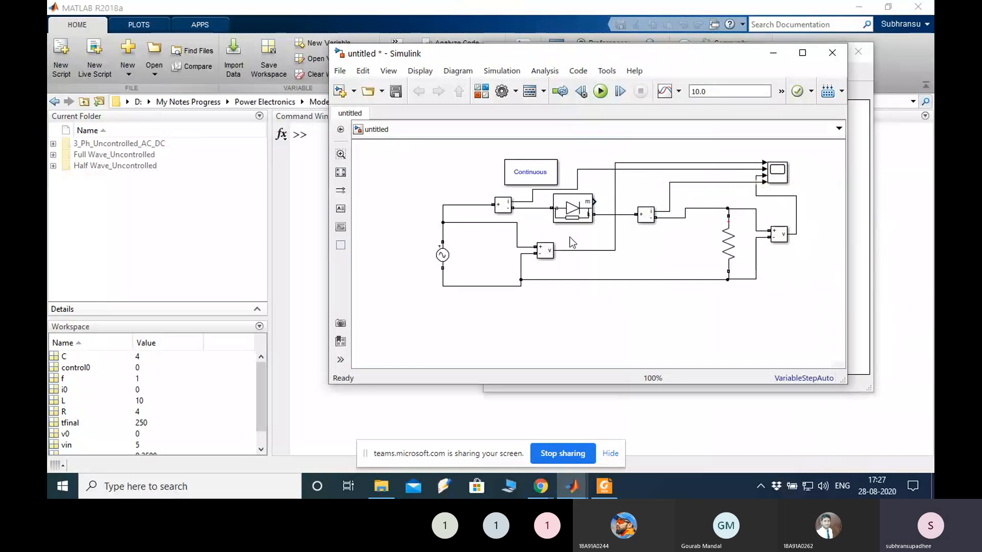
Step: Move the powergui block below the circuit and run the simulation with a stop time of 0.08
left_click(524, 176)
left_click_drag(523, 176, 684, 322)
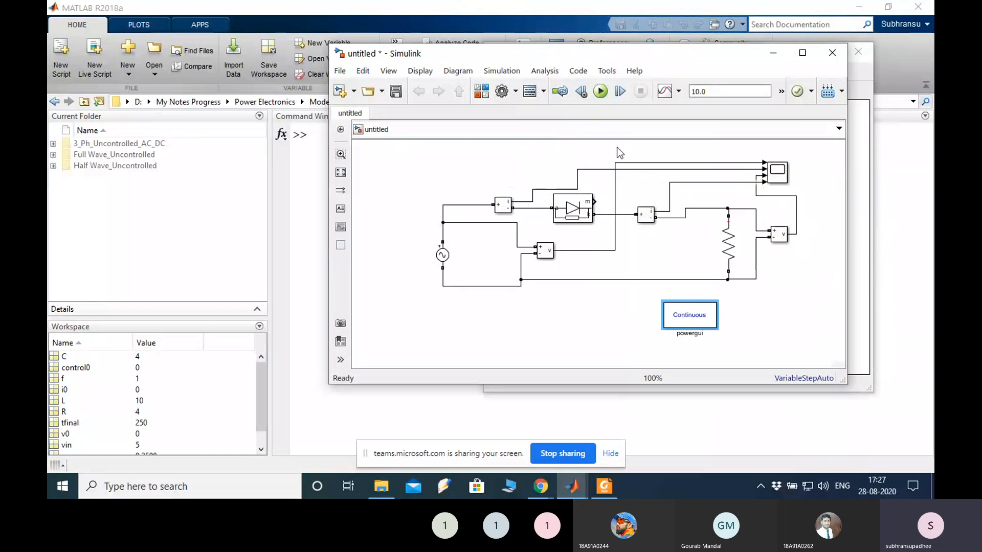
double_click(721, 92)
type("0.08")
left_click(602, 95)
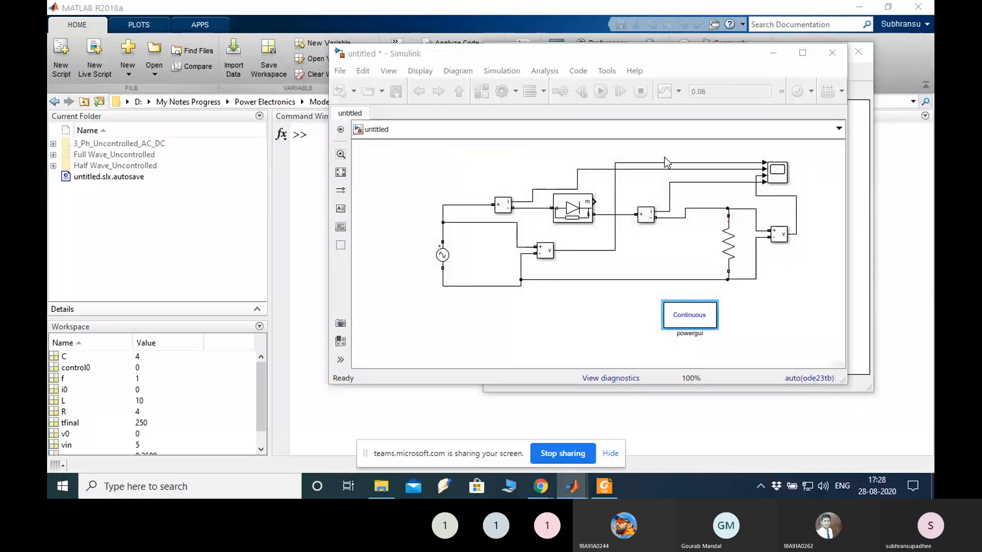
Step: View the source and load waveforms in the Scope and close its window
left_click(778, 175)
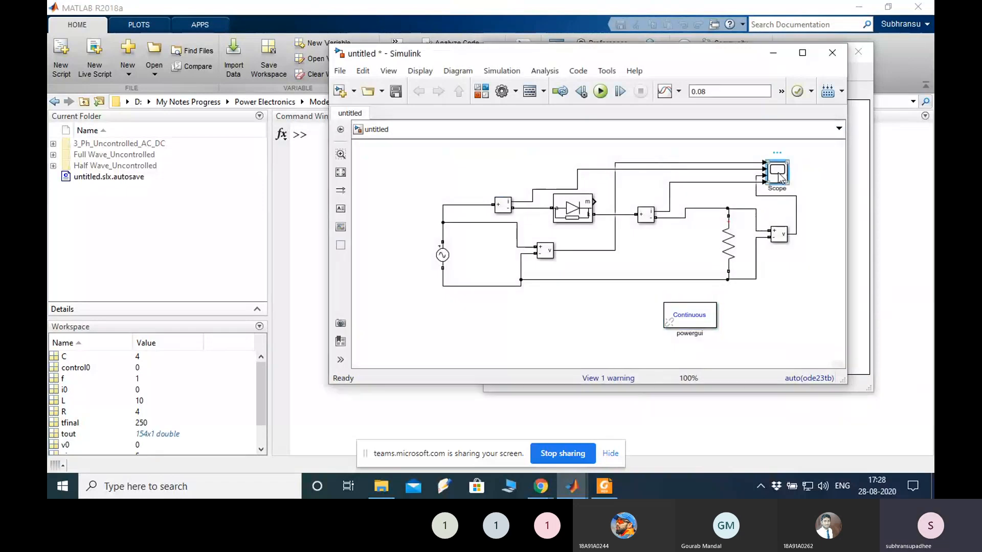
double_click(778, 175)
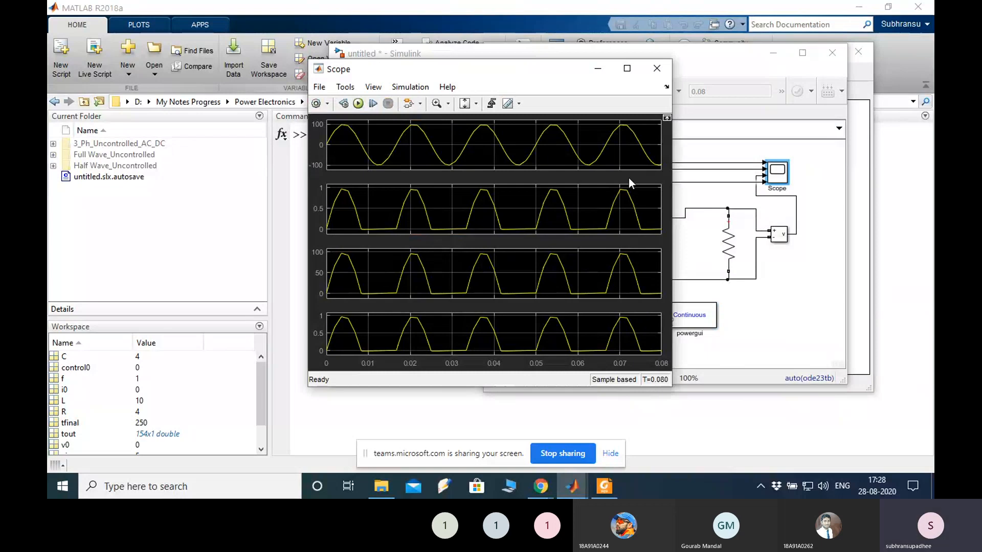
left_click(657, 69)
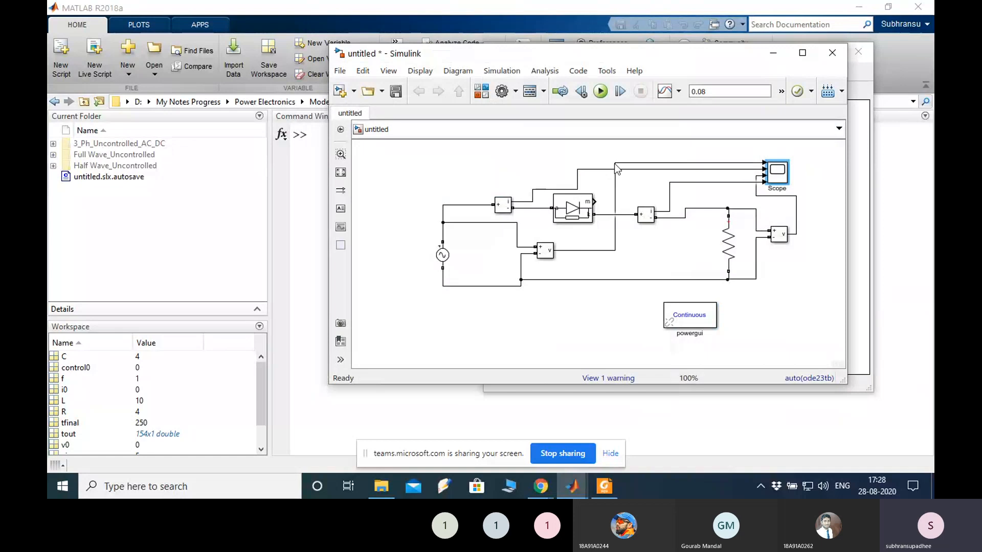
Step: Add a Bus Selector from Signal Routing below the circuit, fed by the diode's m output, and move powergui above the AC source
left_click(481, 92)
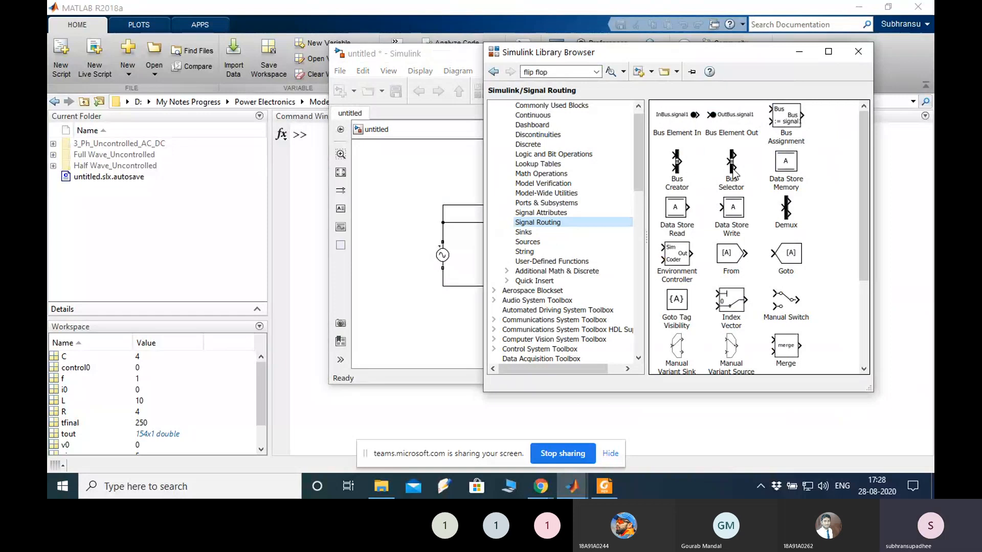
left_click_drag(734, 173, 596, 215)
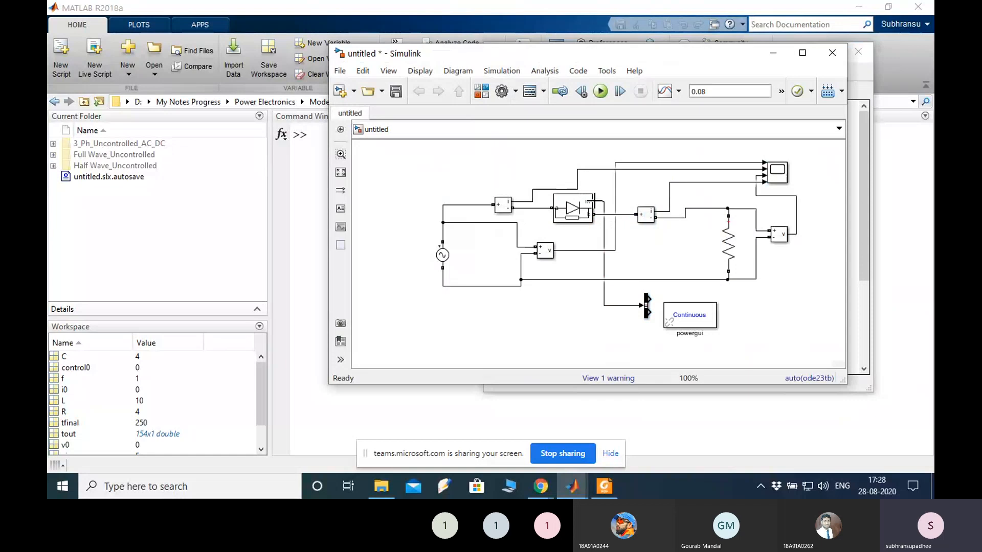
left_click(688, 313)
left_click_drag(689, 316, 452, 176)
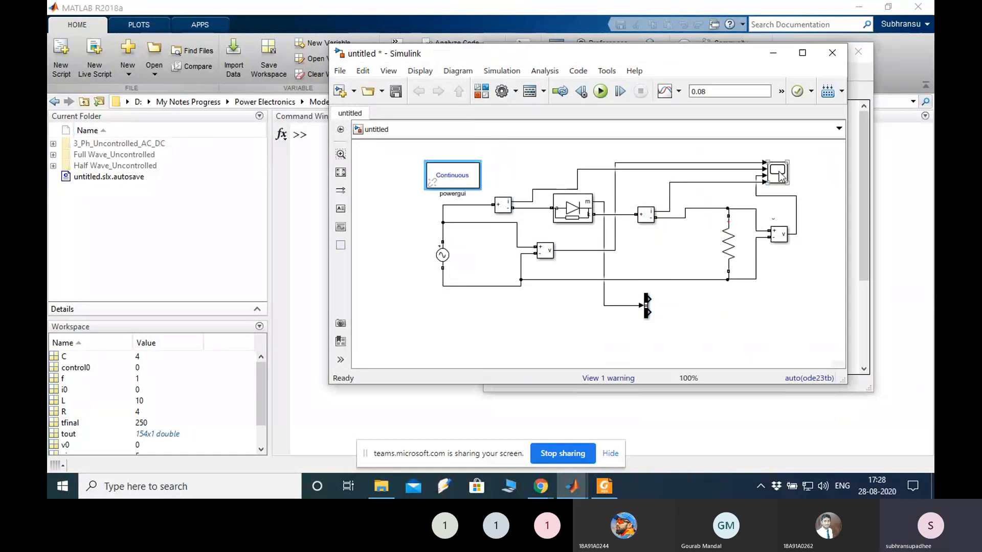
Step: Duplicate the Scope beside the Bus Selector and wire the selector's two outputs to the copy's first and third inputs
left_click_drag(778, 170, 648, 310)
left_click(717, 303)
left_click(670, 314)
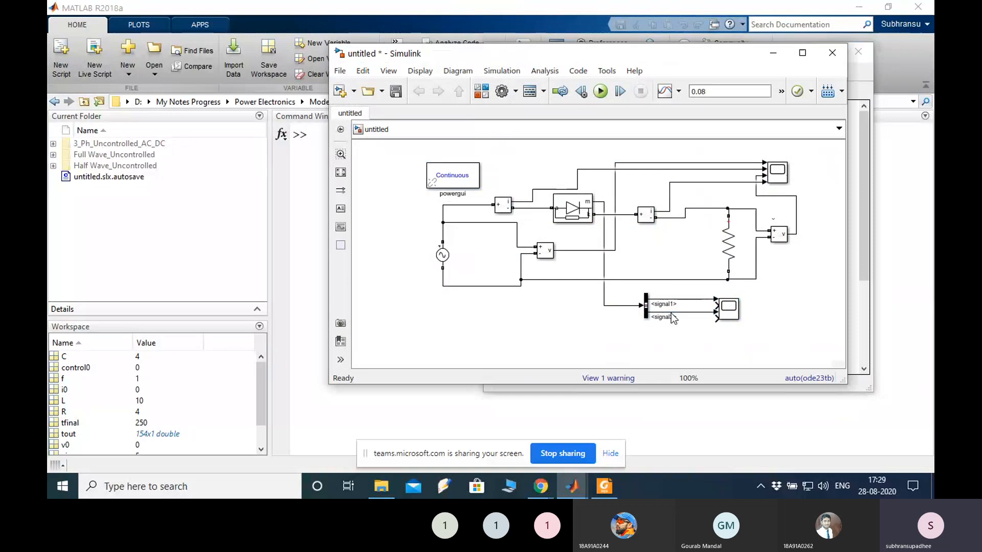
Step: Remove the default signal1 and signal2 entries from the Bus Selector's selected signals
left_click(646, 309)
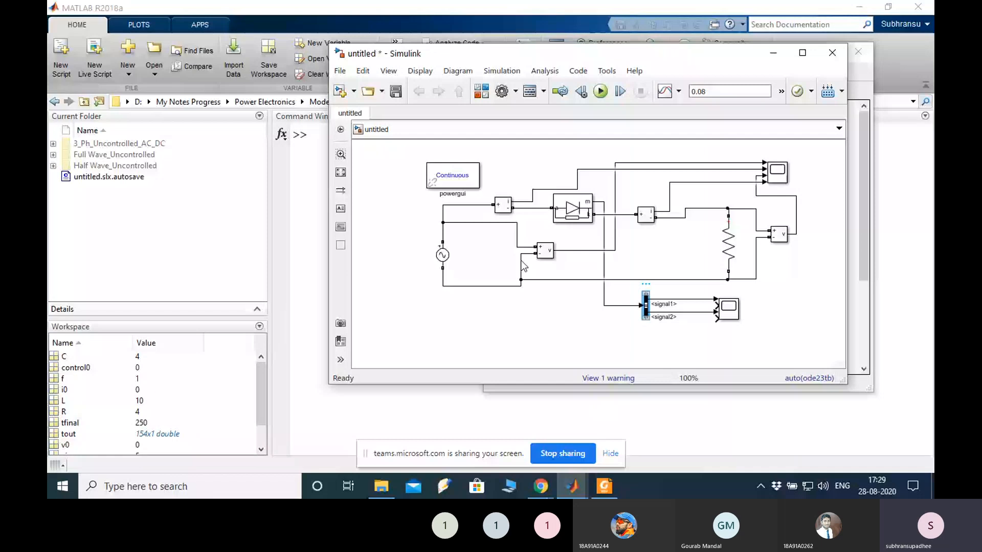
left_click(469, 290)
left_click(587, 308)
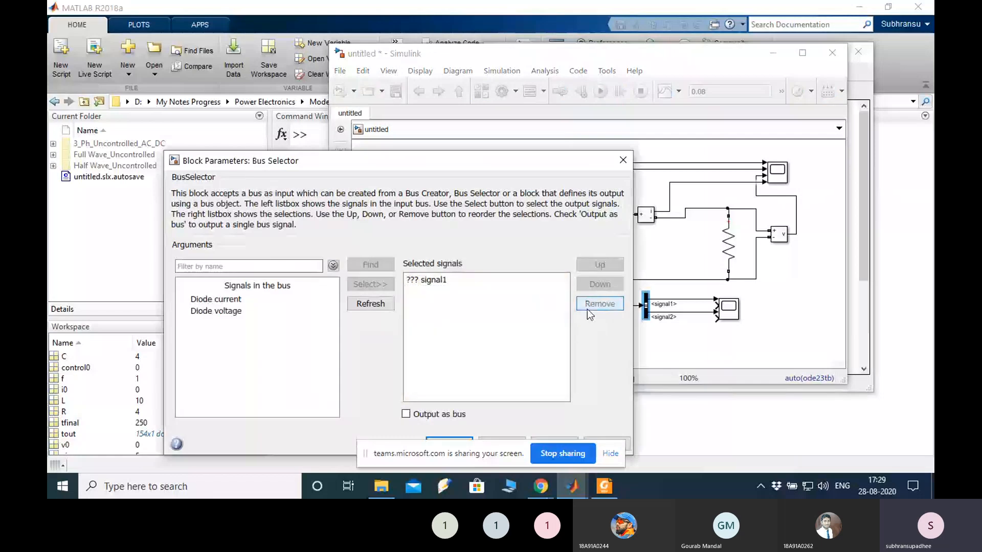
left_click(486, 280)
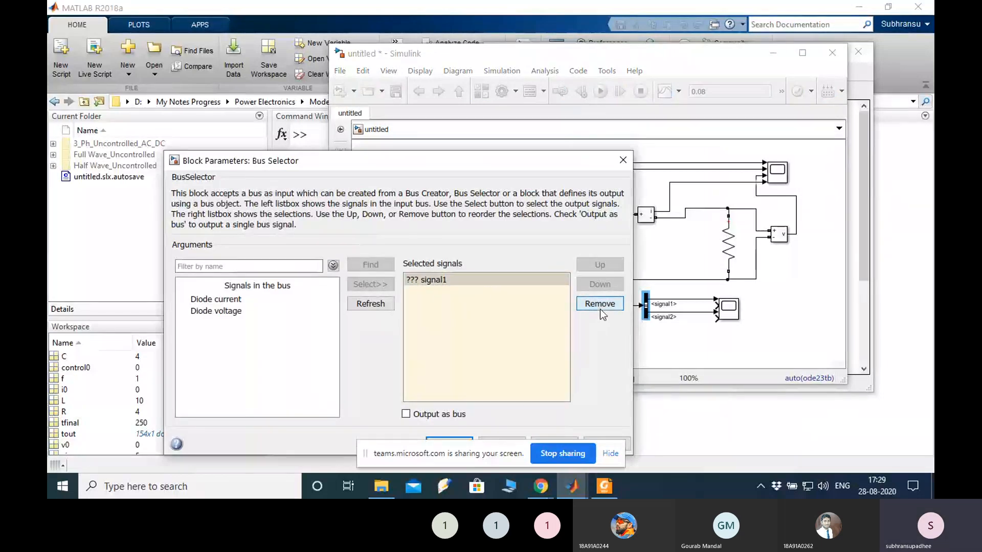
left_click(600, 308)
Step: Select Diode current and Diode voltage as the Bus Selector's output signals and apply the settings
left_click(272, 299)
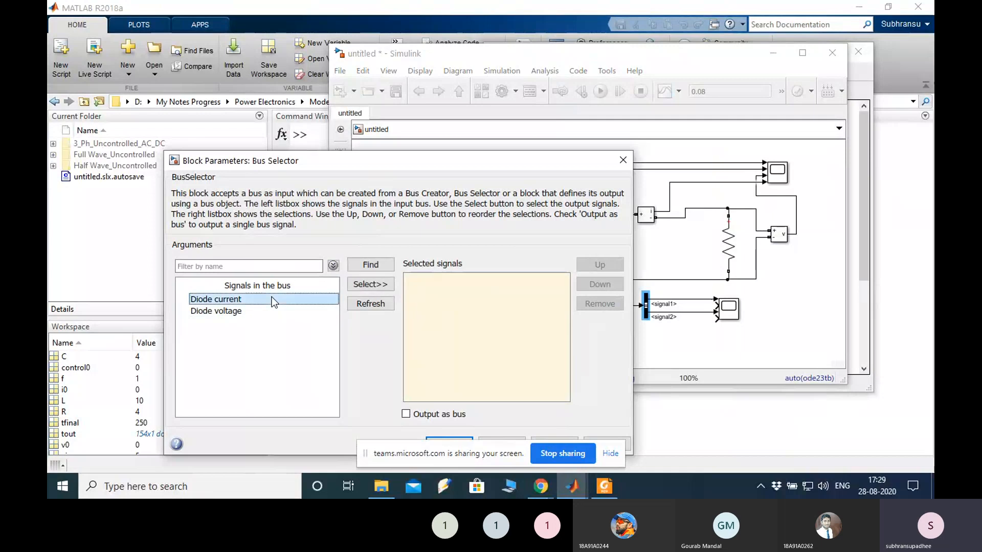
left_click(371, 284)
left_click(311, 309)
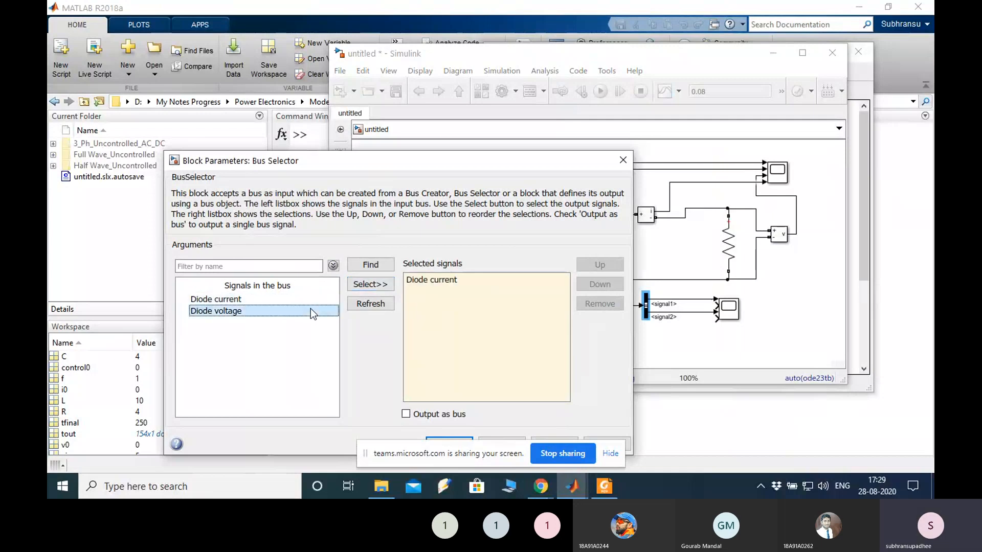
left_click(388, 283)
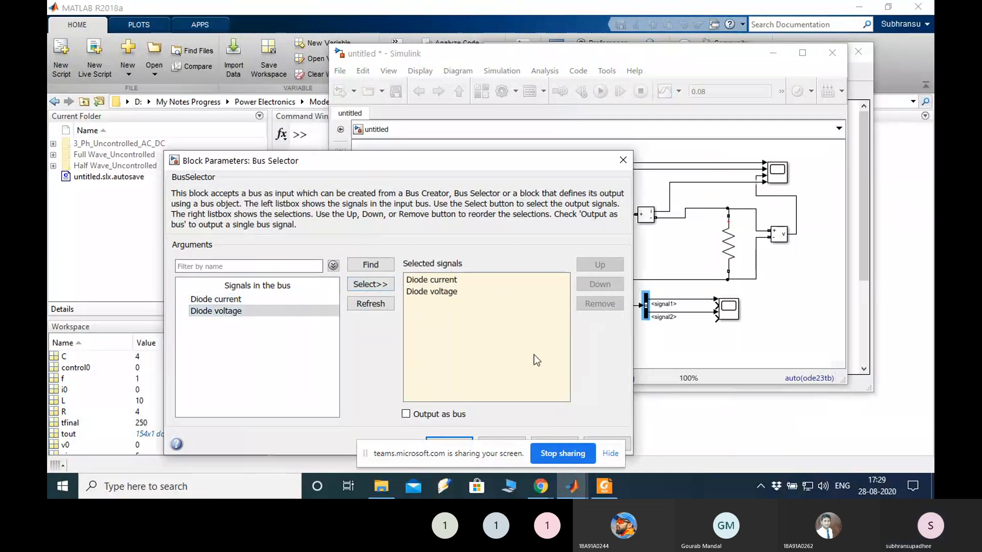
left_click_drag(525, 167, 526, 87)
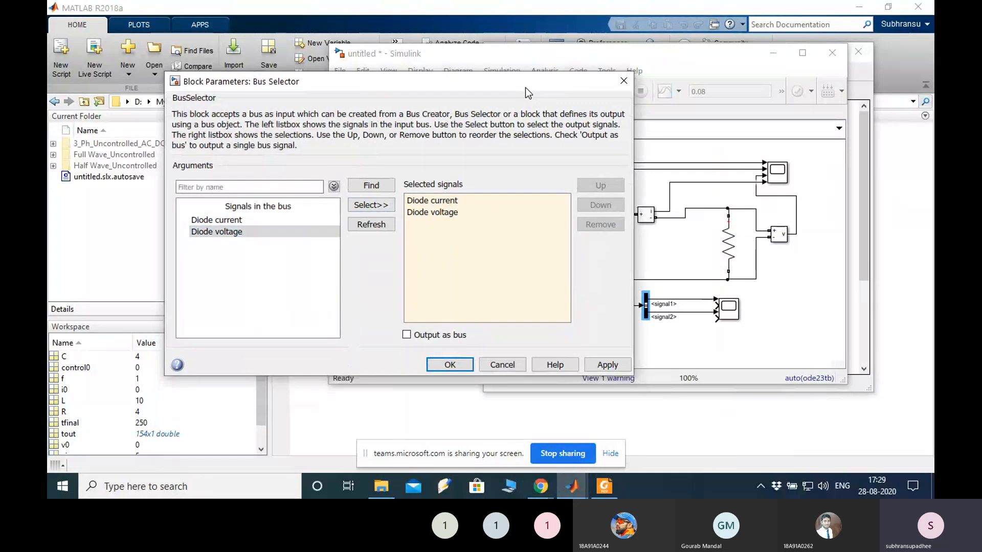
left_click(449, 364)
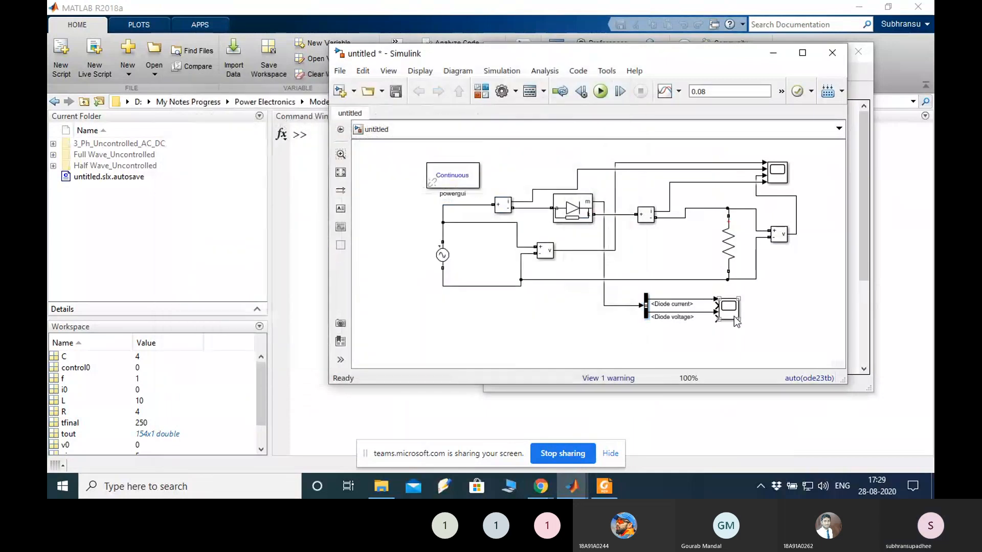
Step: Rerun the simulation and display the diode current and voltage waveforms in Scope1
left_click(597, 97)
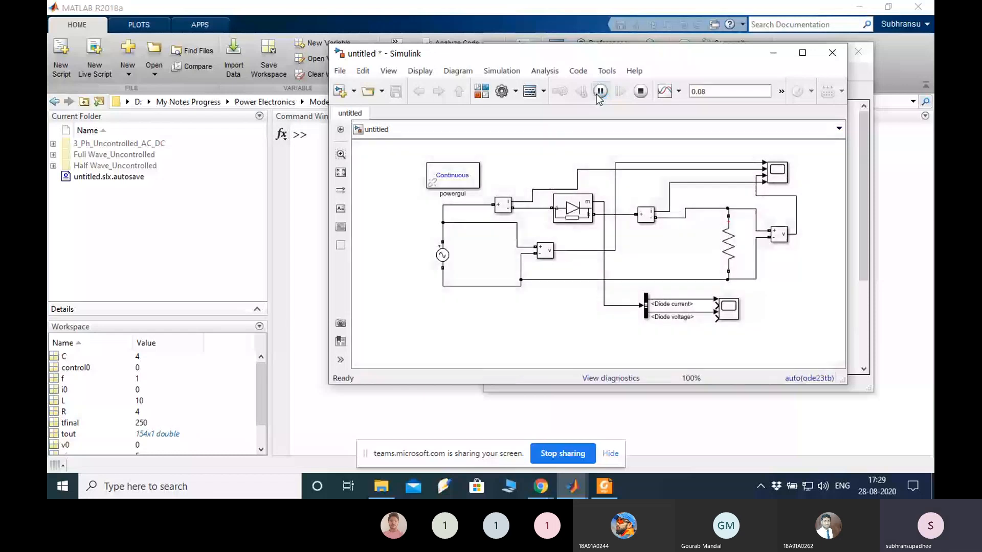
left_click(727, 309)
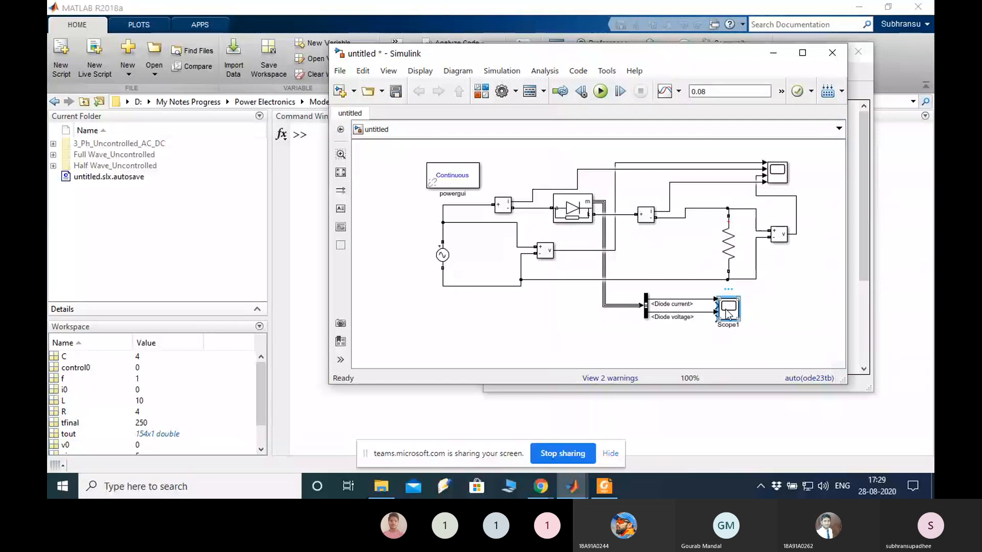
double_click(728, 310)
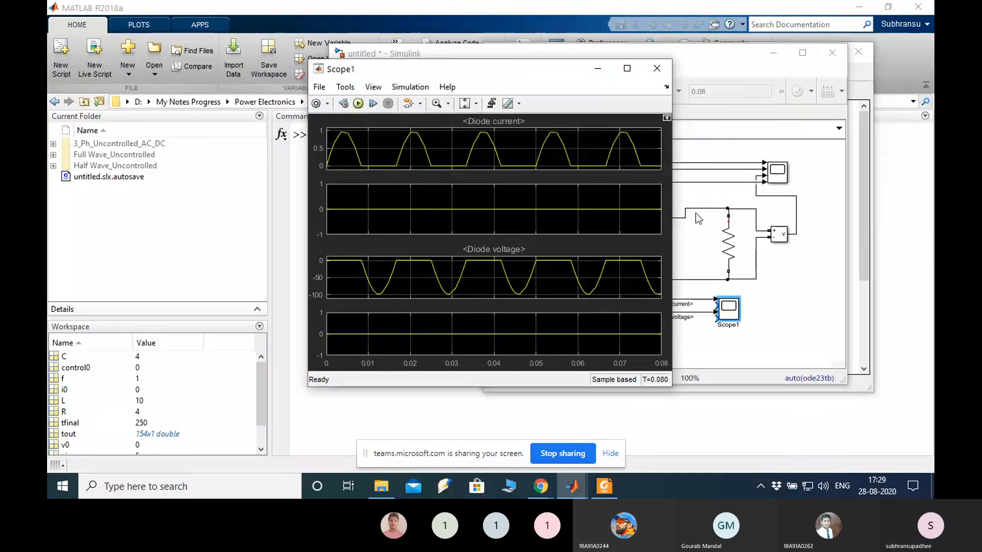
Step: Open the first Scope and arrange its window side by side with Scope1 to compare the source, load and diode waveforms
double_click(774, 170)
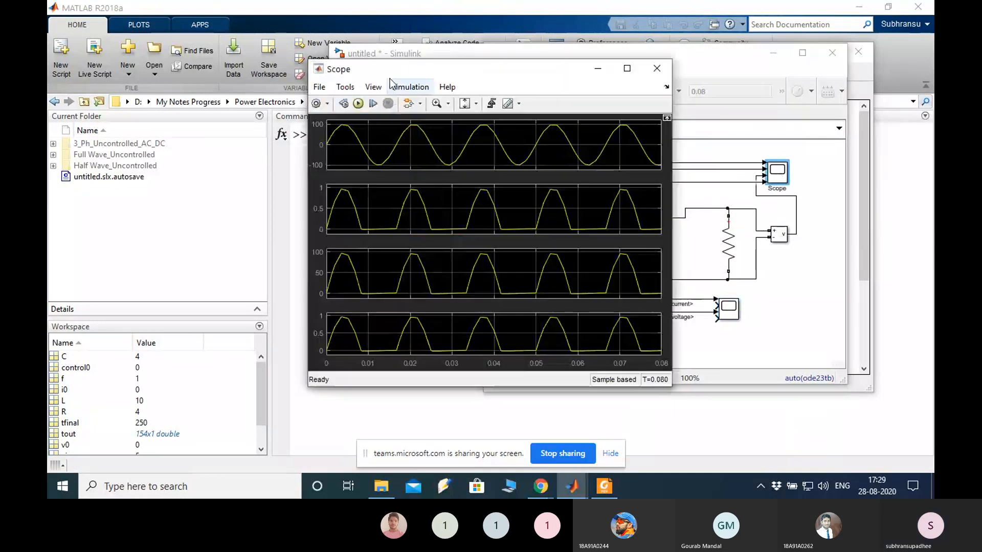
left_click_drag(413, 70, 602, 72)
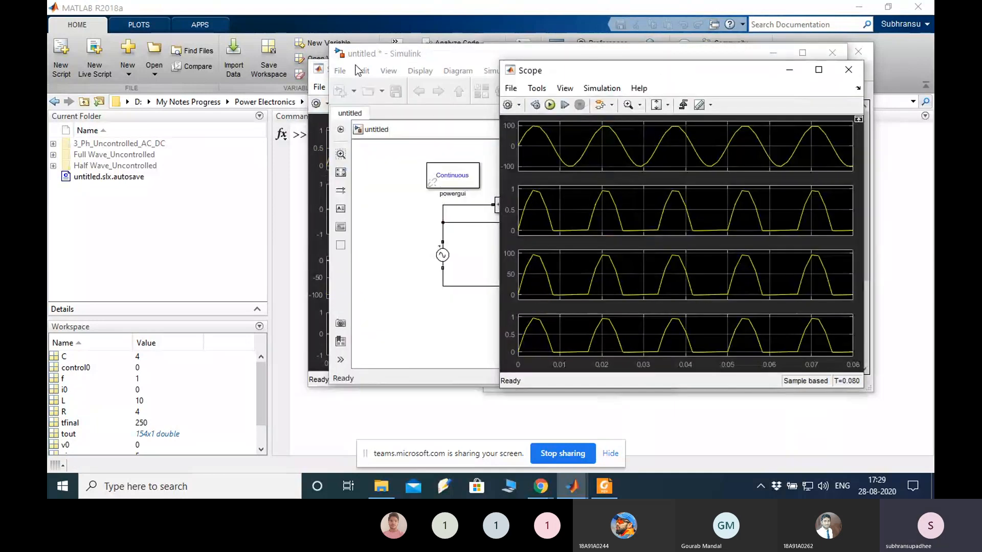
left_click(320, 72)
left_click_drag(459, 68, 279, 68)
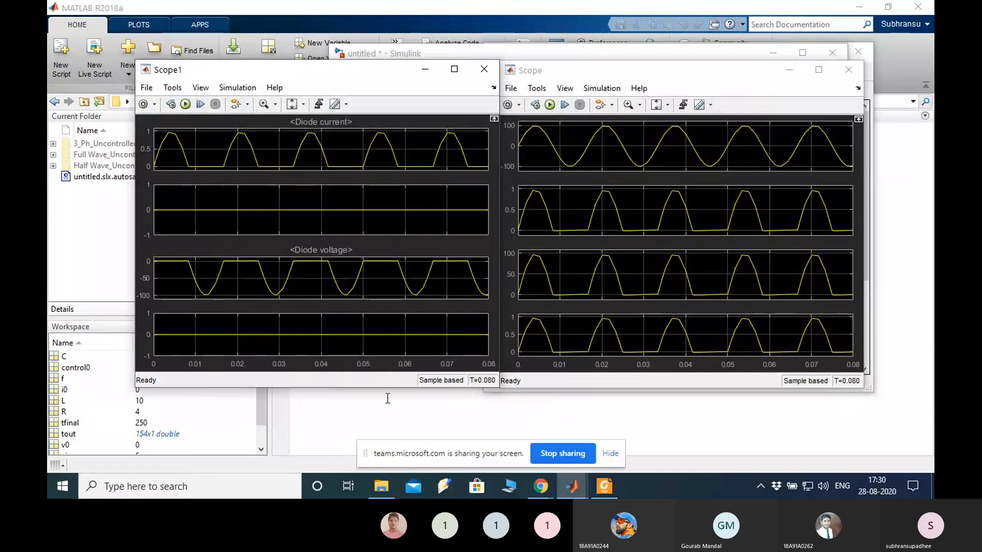
Step: Switch to the Microsoft Teams meeting in the Chrome window
mouse_move(540, 486)
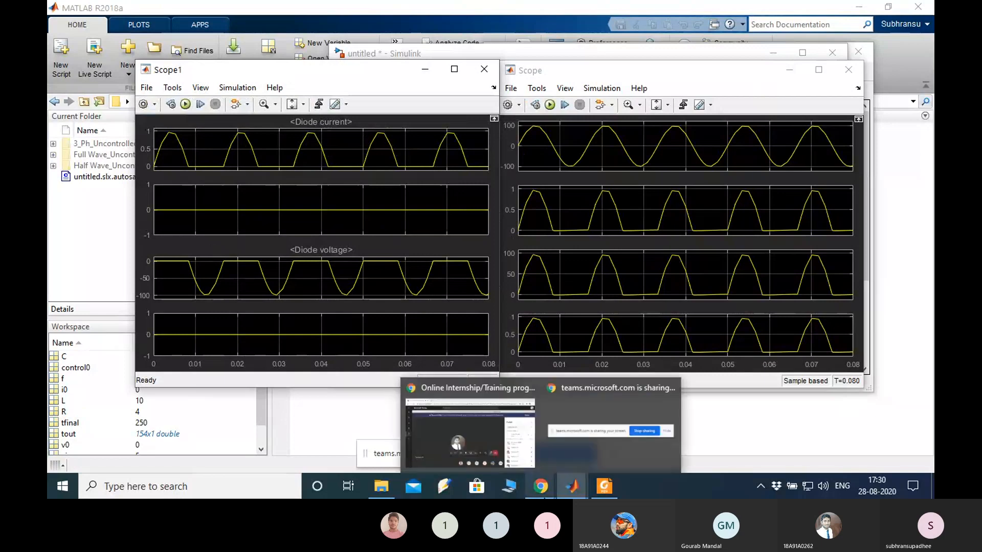
left_click(482, 424)
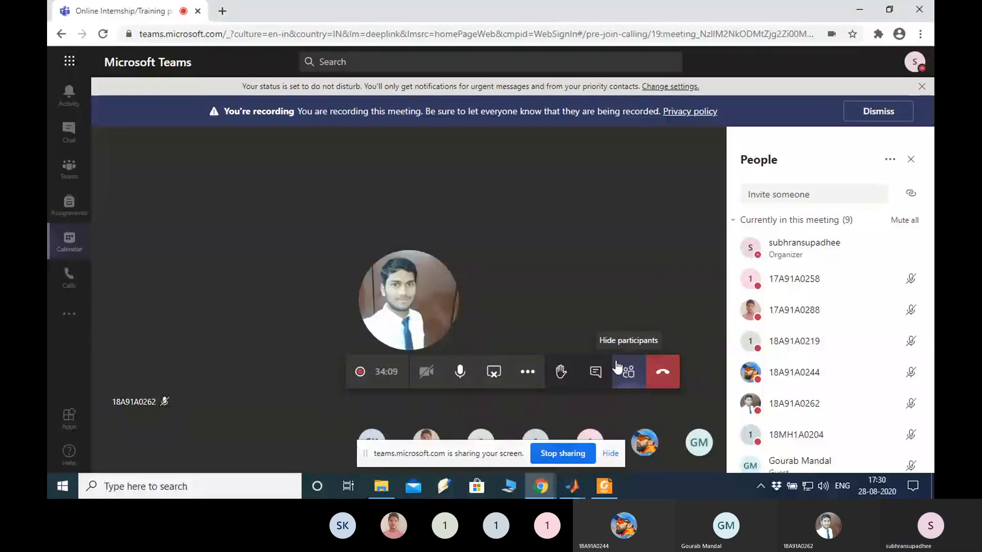
Step: Return to the untitled Simulink model and change the Series RLC Branch load to type L with an inductance of 15e-3 H
mouse_move(587, 485)
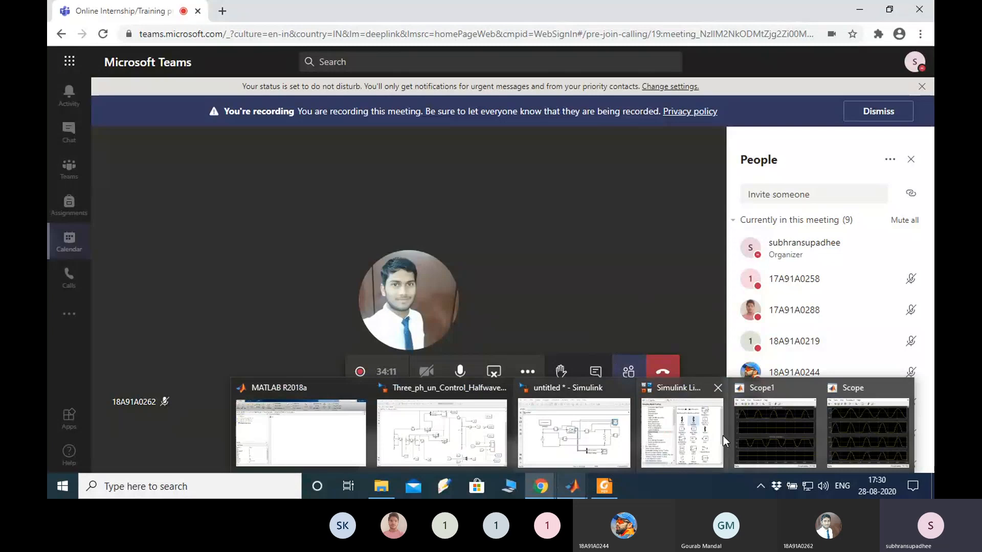
mouse_move(742, 433)
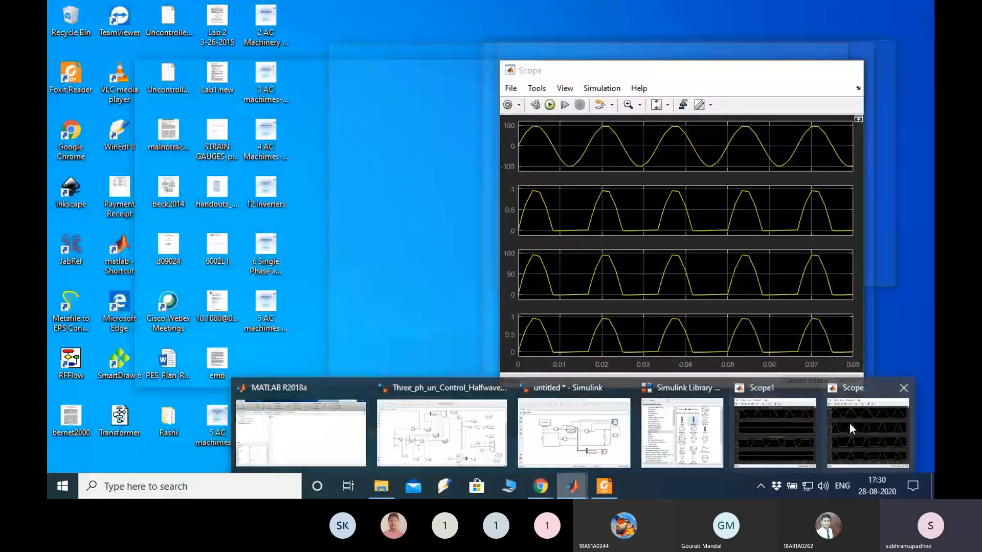
left_click(848, 428)
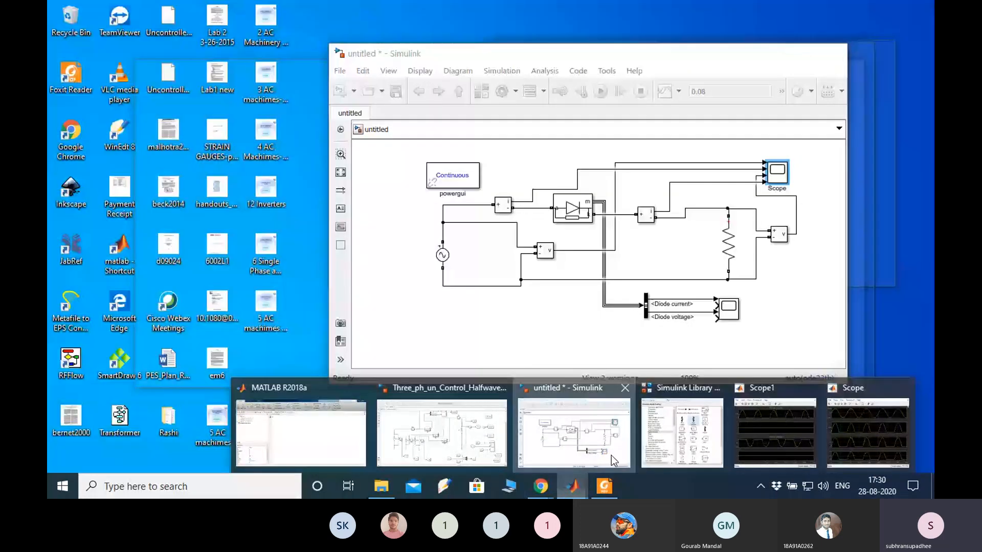
left_click(611, 455)
left_click(657, 241)
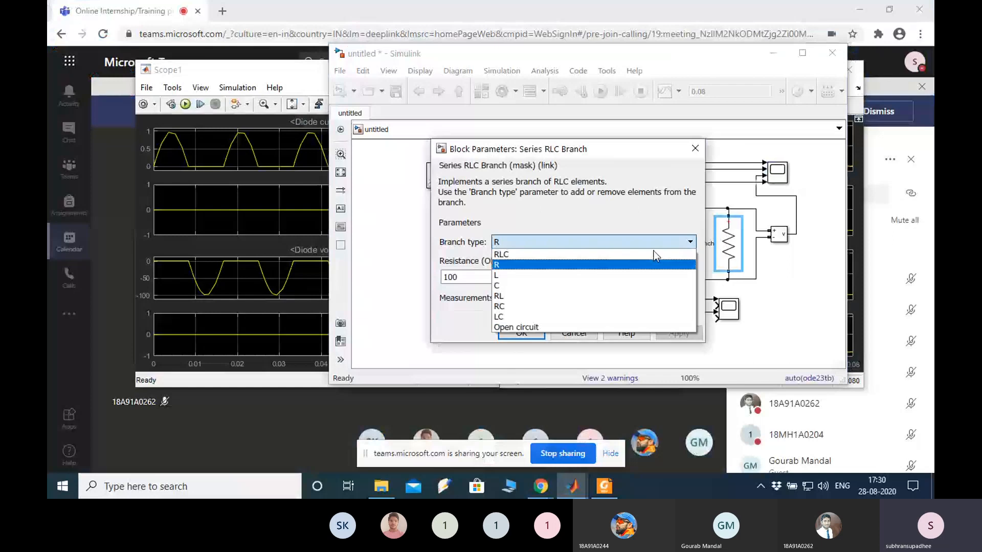
left_click(651, 278)
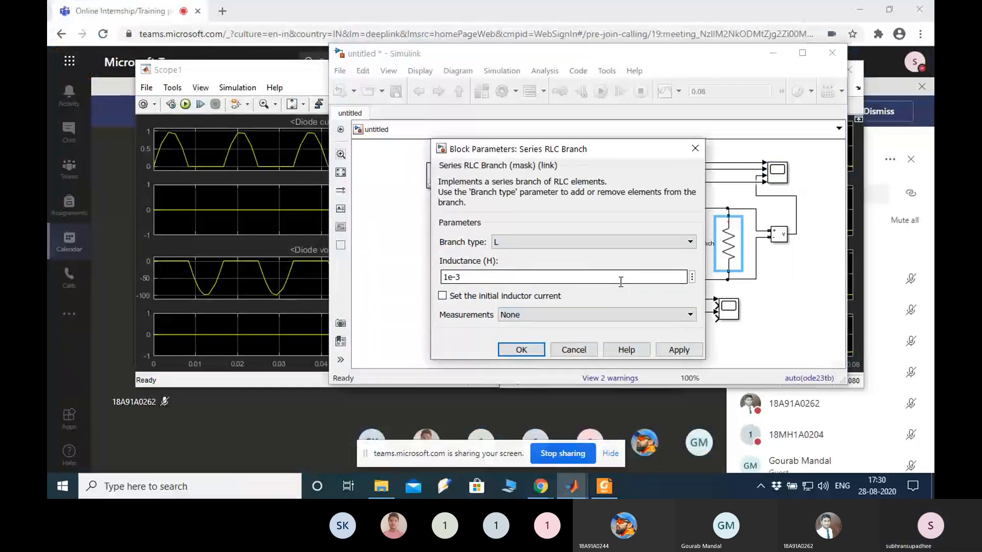
triple_click(621, 279)
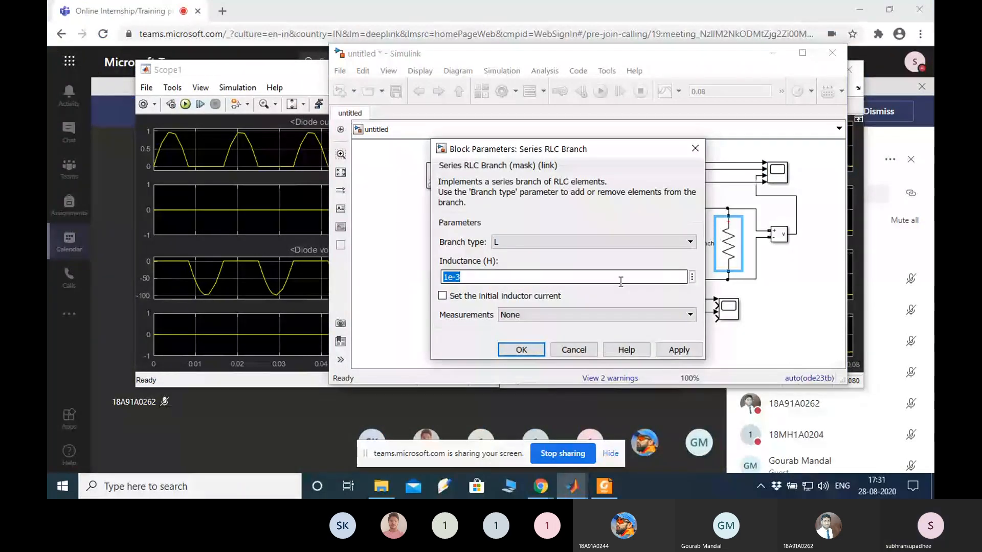
left_click(620, 282)
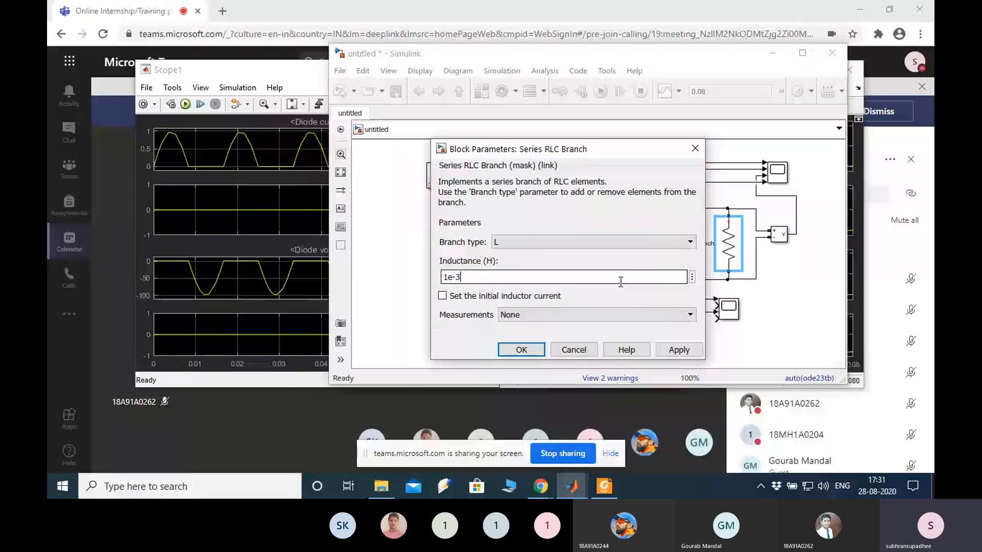
key("Return")
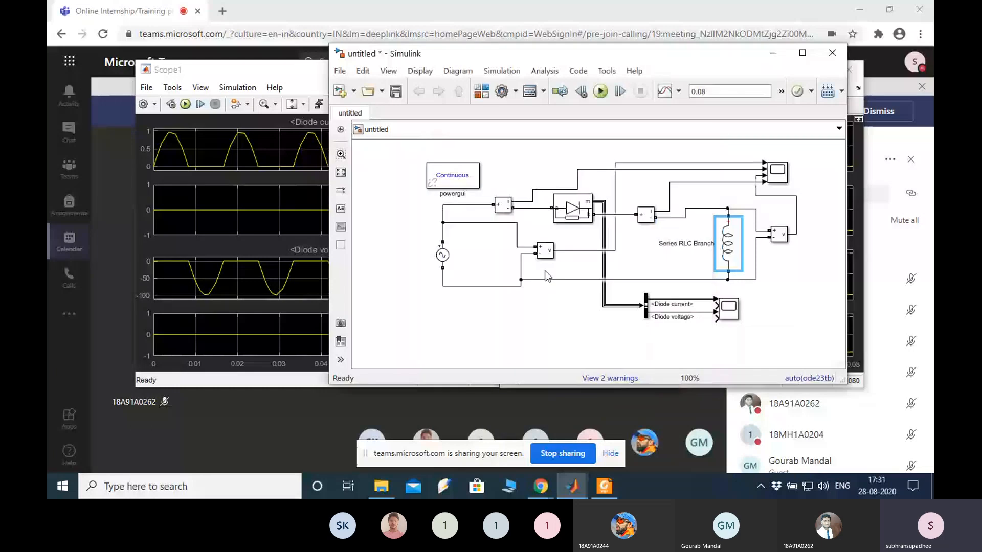
Step: Set the AC Voltage Source frequency to 50 Hz and its peak amplitude to 230*sqrt(2) V
double_click(443, 255)
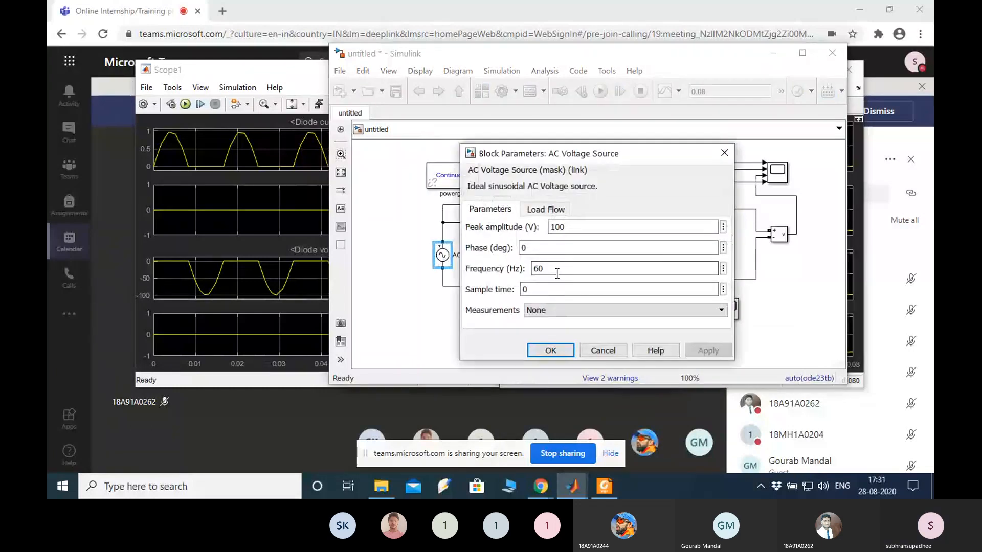
double_click(557, 272)
type("50")
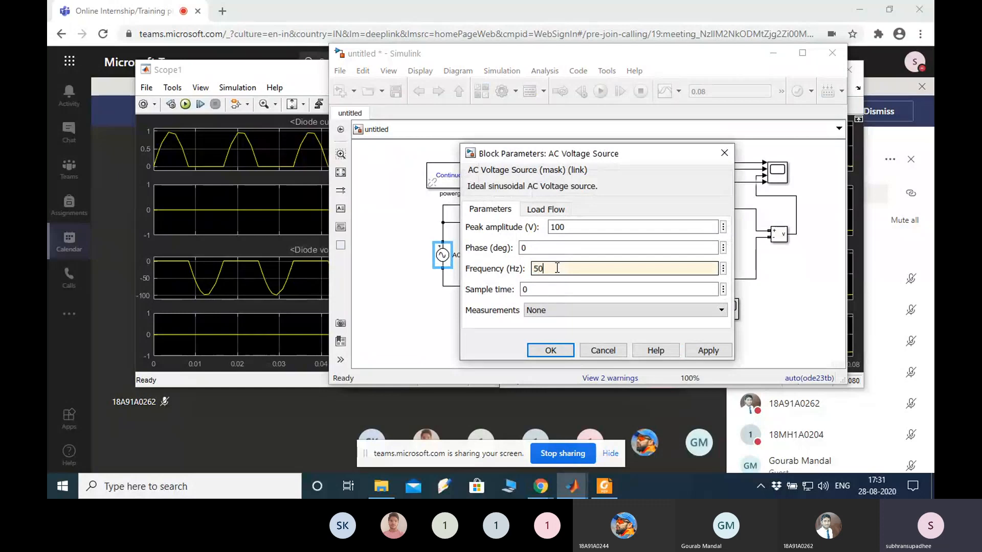
double_click(591, 224)
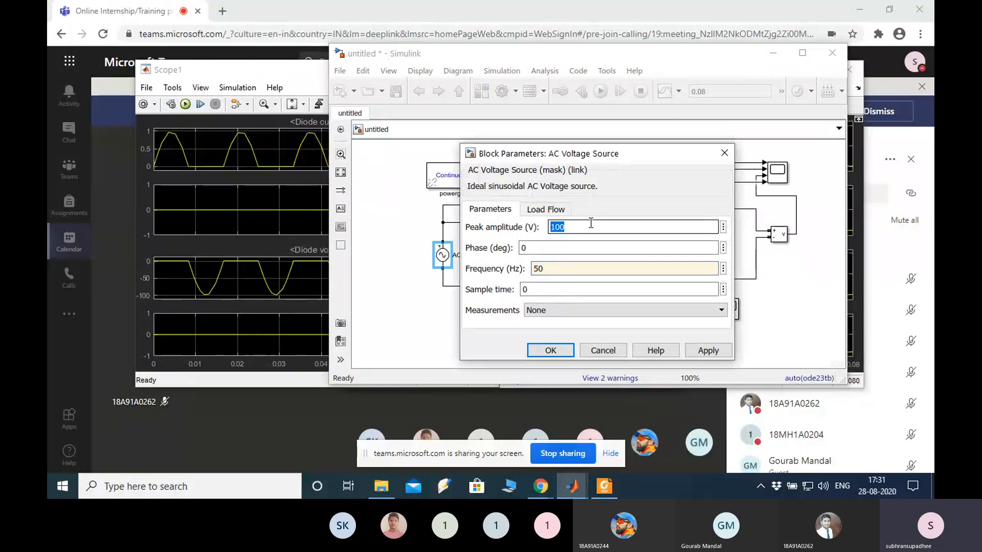
type("230*sq")
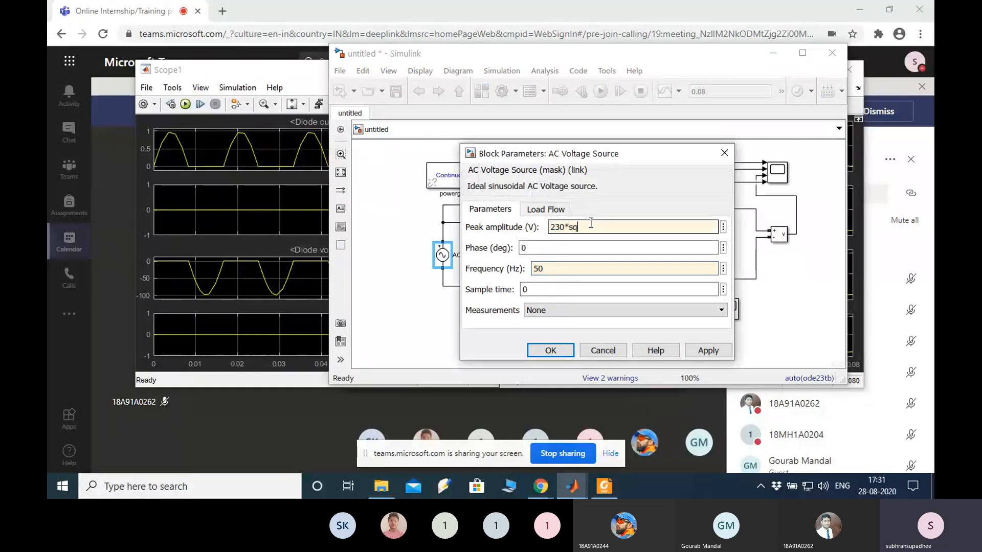
type("rt(2)")
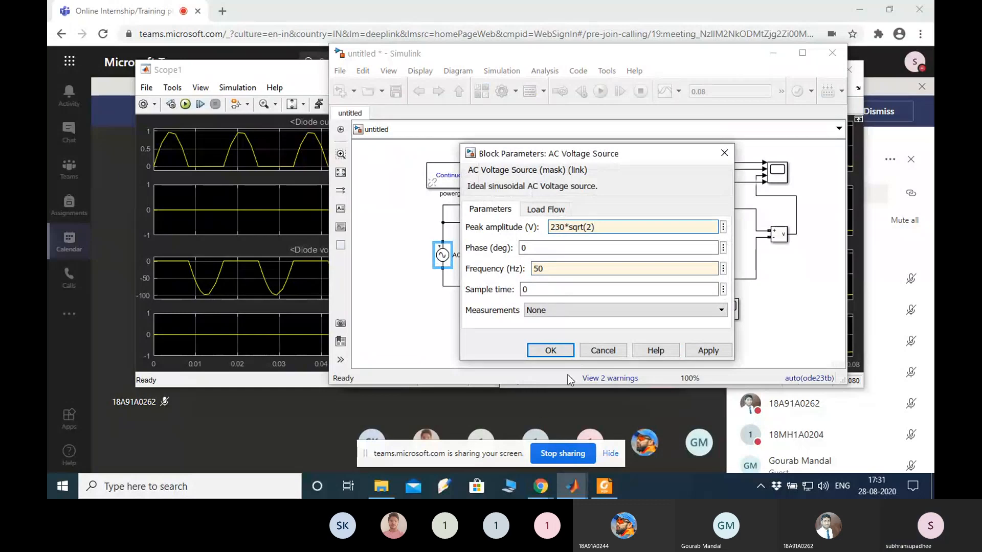
left_click(556, 351)
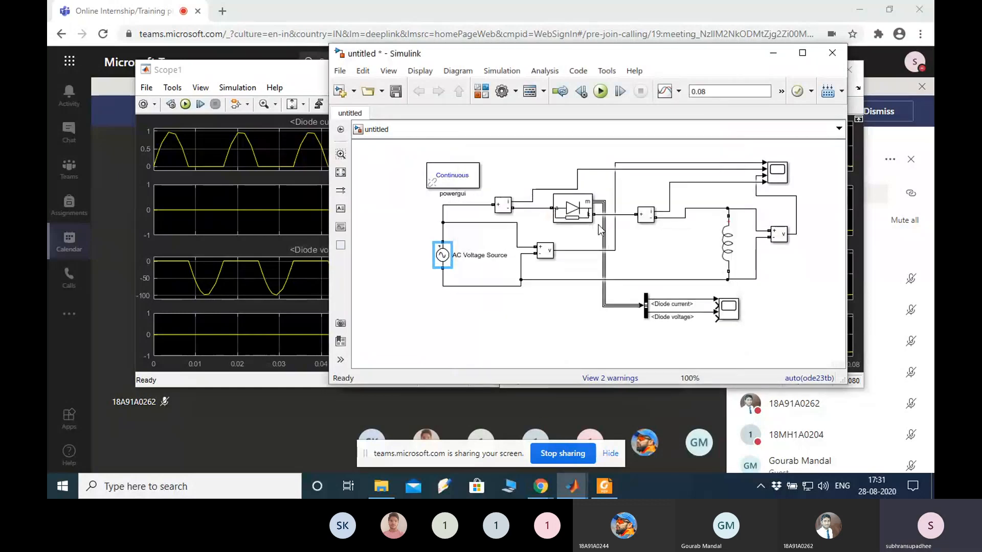
Step: Run the simulation and view the L-load waveforms in Scope1 and Scope
left_click(601, 91)
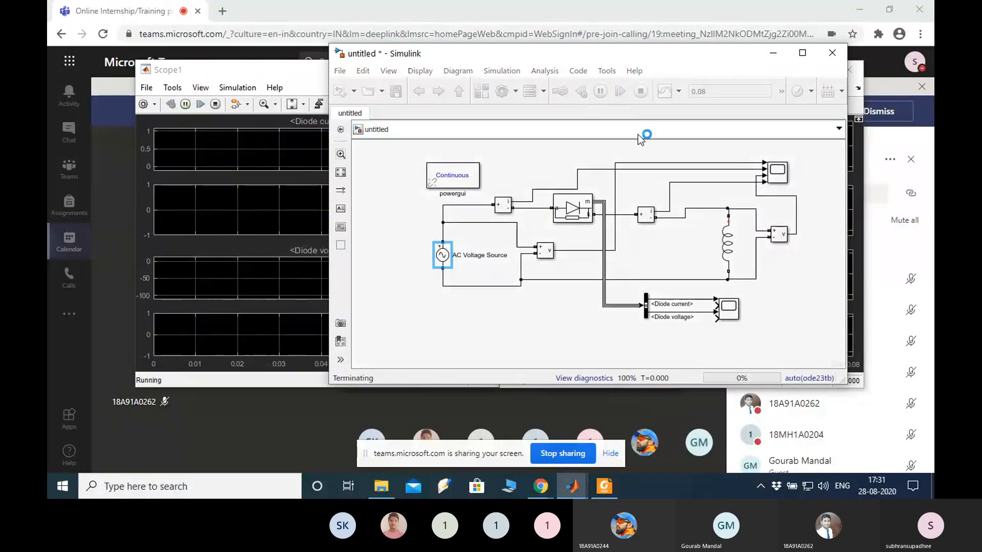
left_click(265, 72)
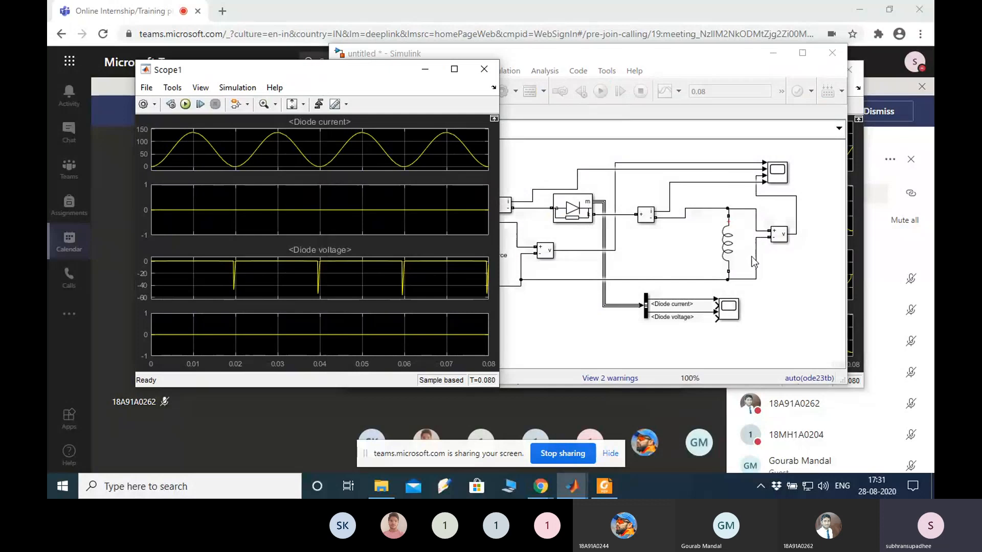
double_click(777, 171)
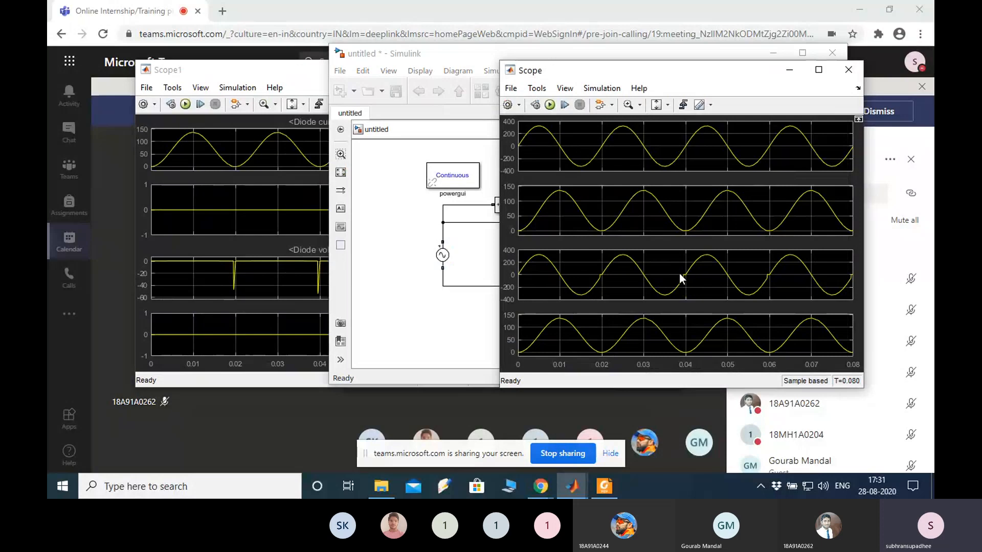
Step: Set the load branch's inductance to 35e-3 H and rerun the simulation to view the scope waveforms
left_click(472, 244)
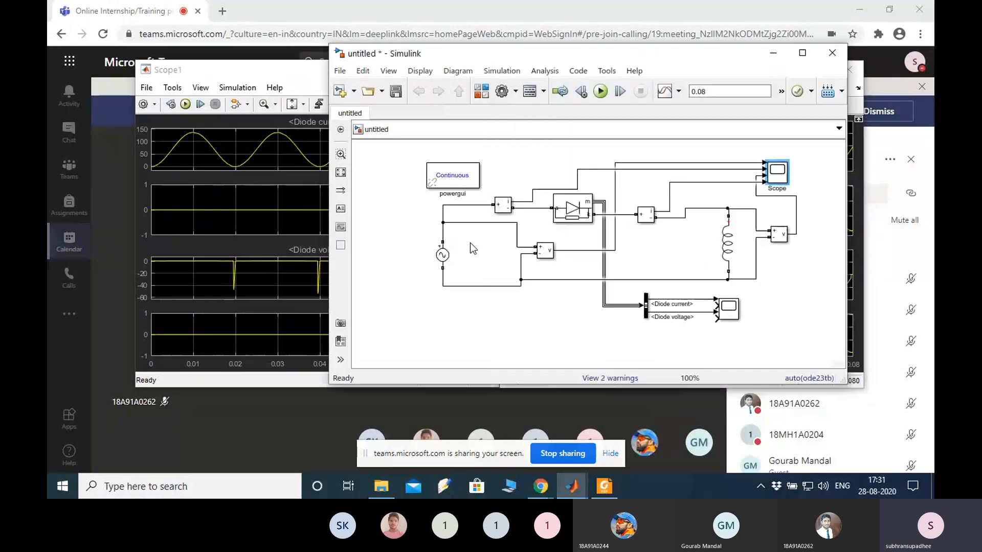
left_click(731, 261)
double_click(731, 261)
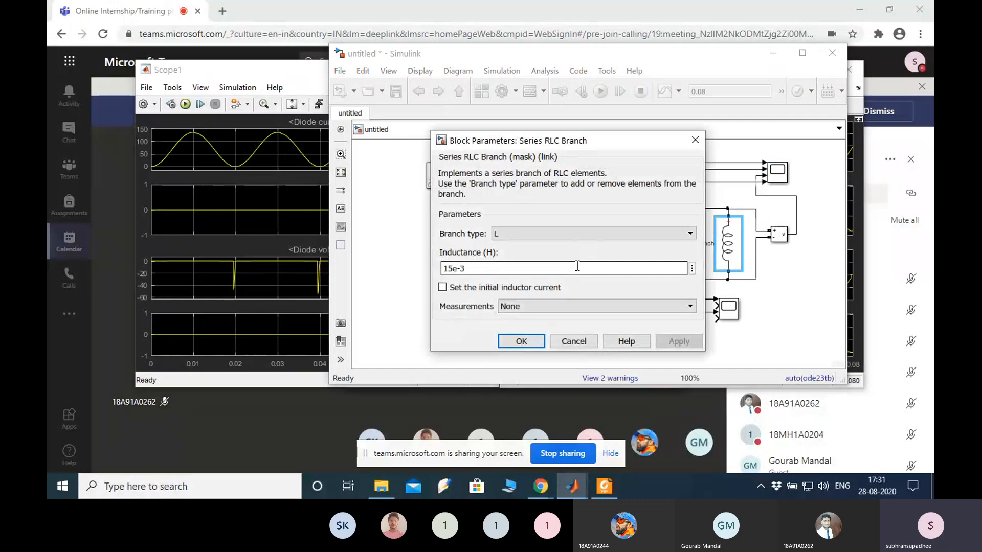
double_click(577, 268)
left_click(577, 266)
key("Left")
key("Left")
key("Left")
key("Left")
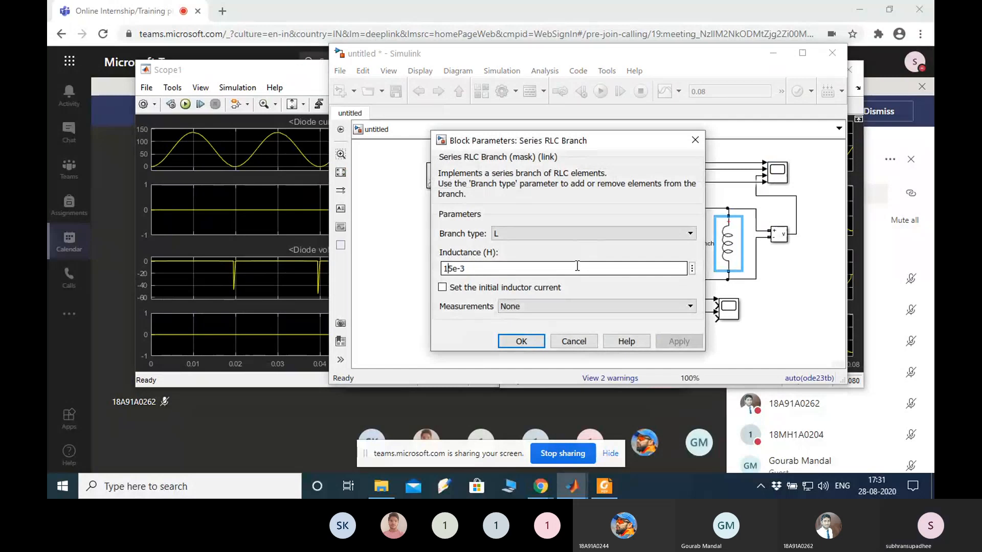
key("BackSpace")
type(".3")
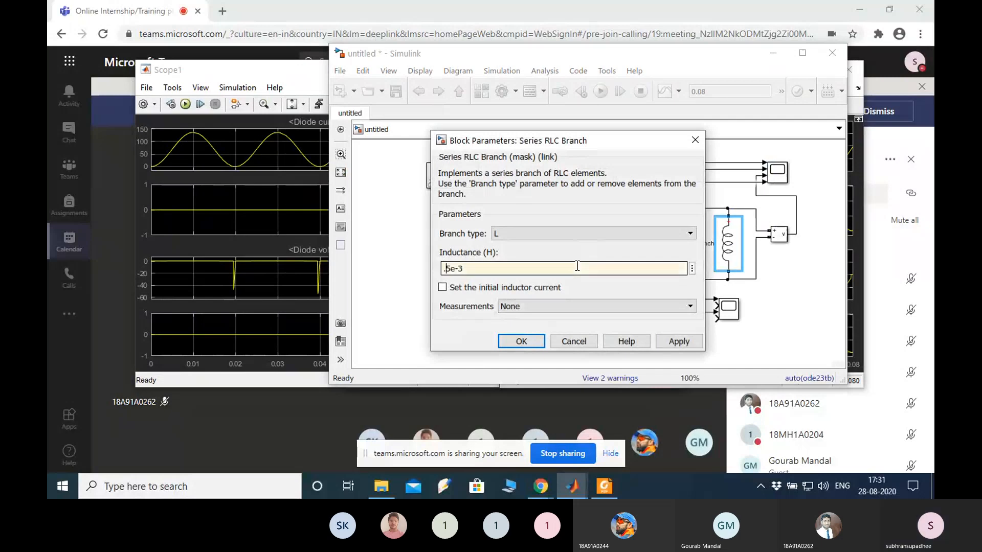
key("BackSpace")
key("BackSpace")
type("5")
key("Return")
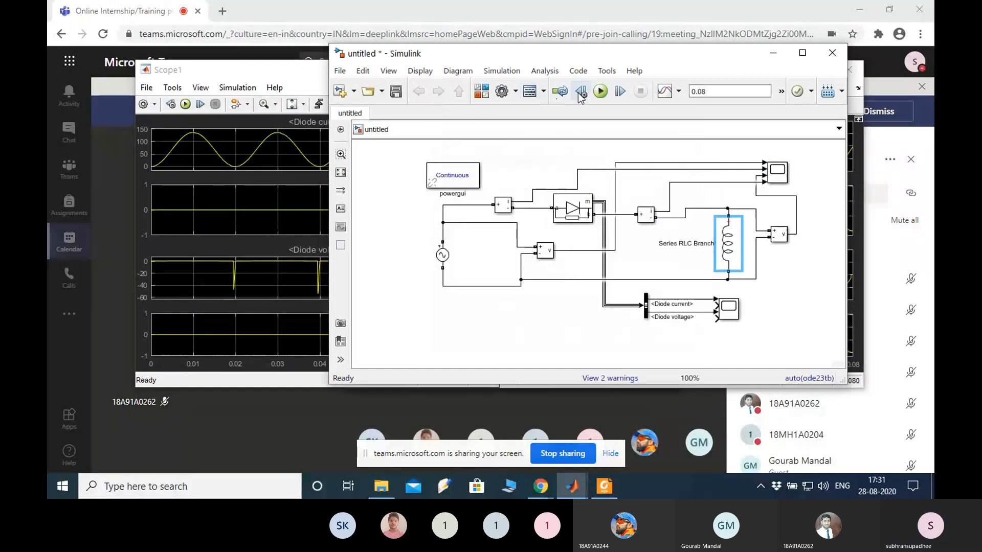
left_click(600, 91)
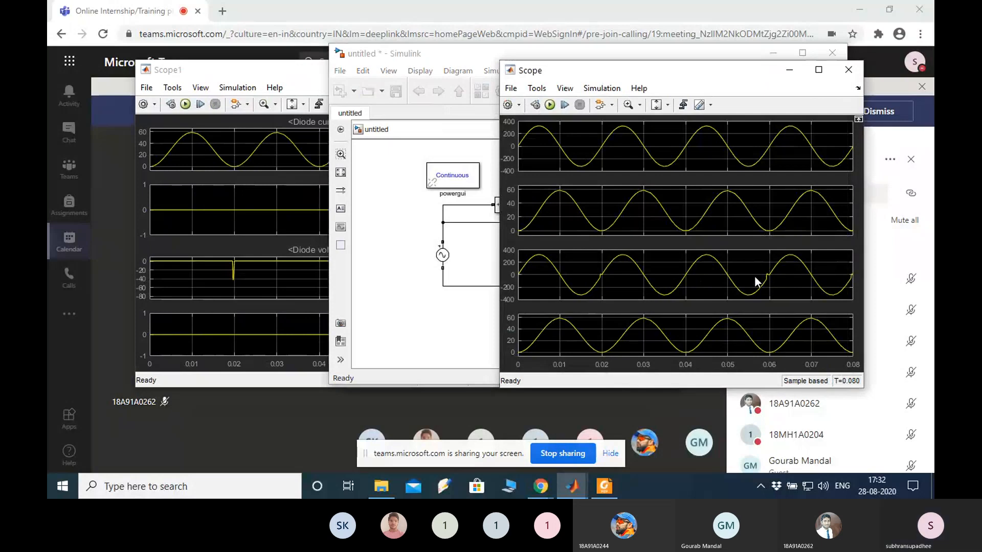
Step: Change the load branch's inductance to 100e-3 H and rerun the simulation to compare the waveforms
left_click(416, 224)
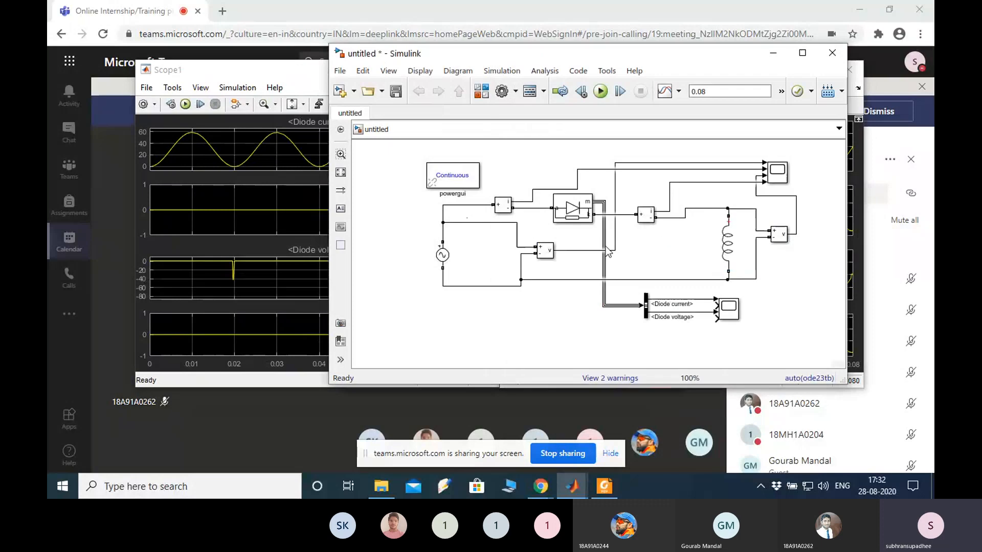
left_click(722, 255)
double_click(722, 256)
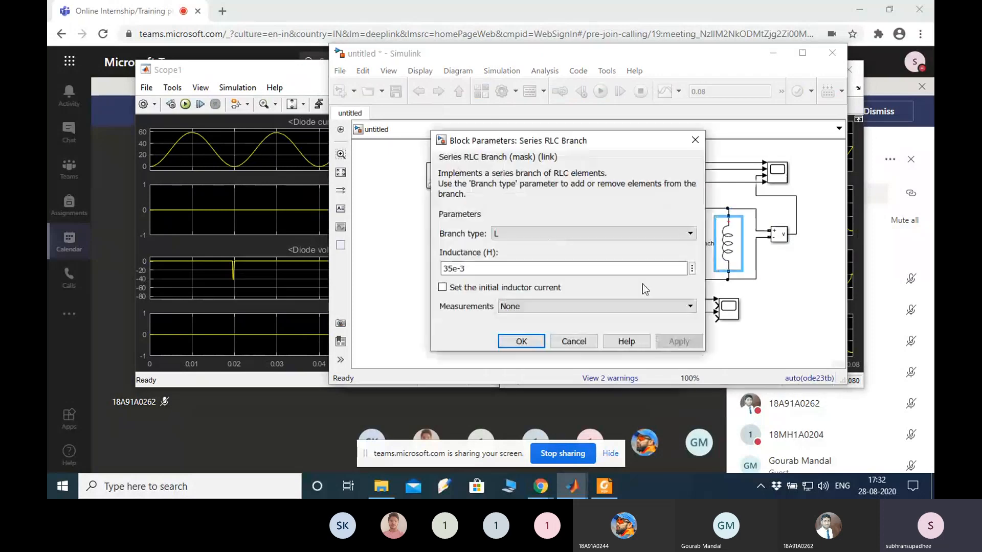
left_click(631, 269)
key("ctrl+a")
key("Right")
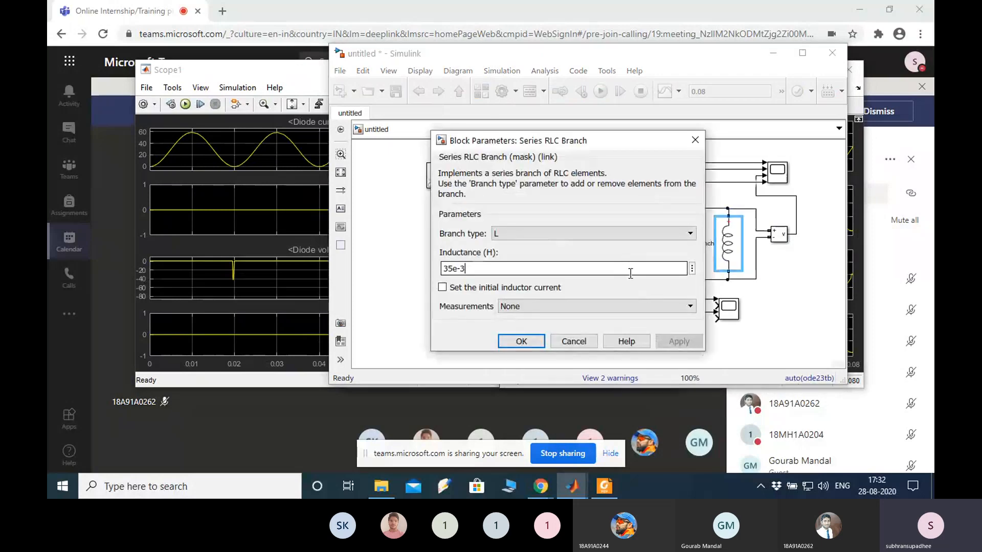
key("Left")
key("Left")
key("Left")
key("BackSpace")
key("BackSpace")
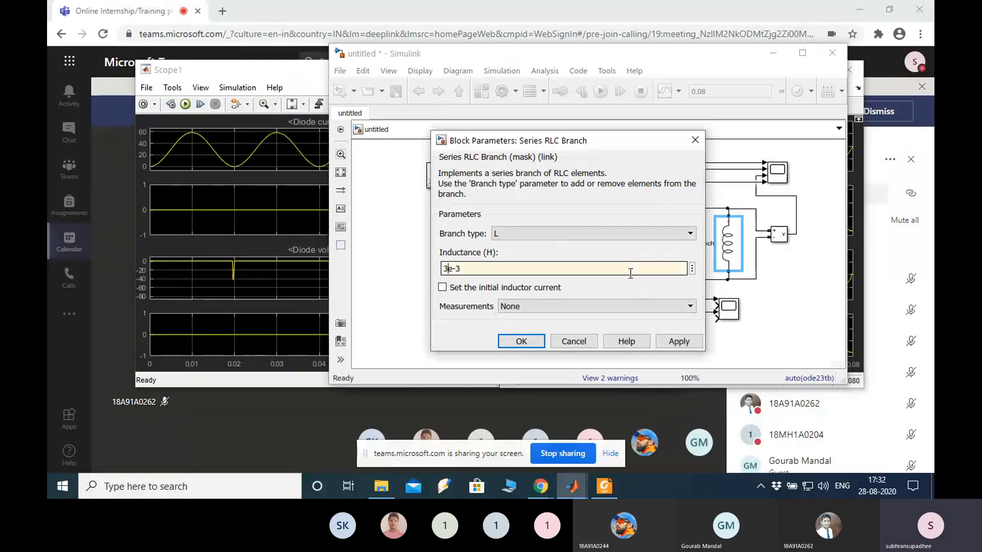
type("100")
key("Return")
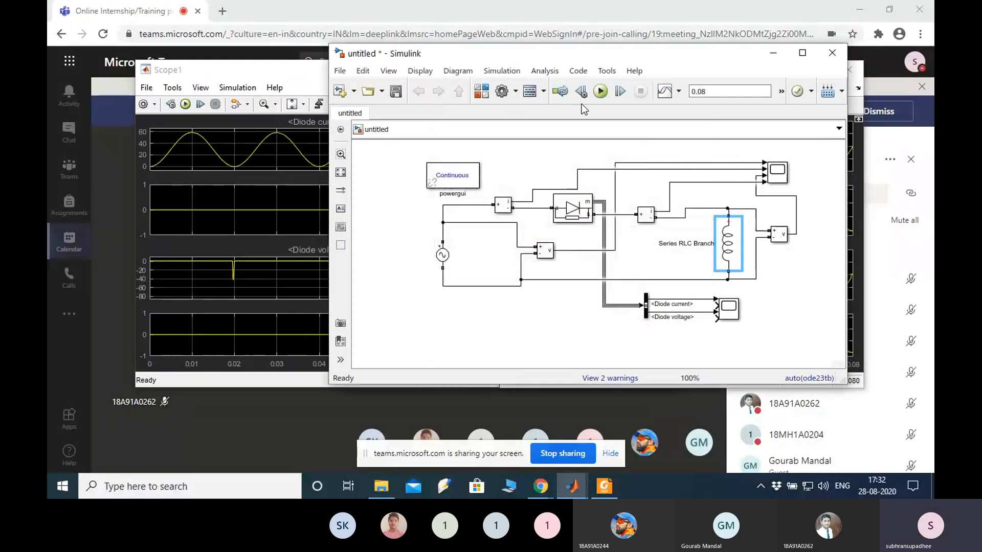
left_click(600, 91)
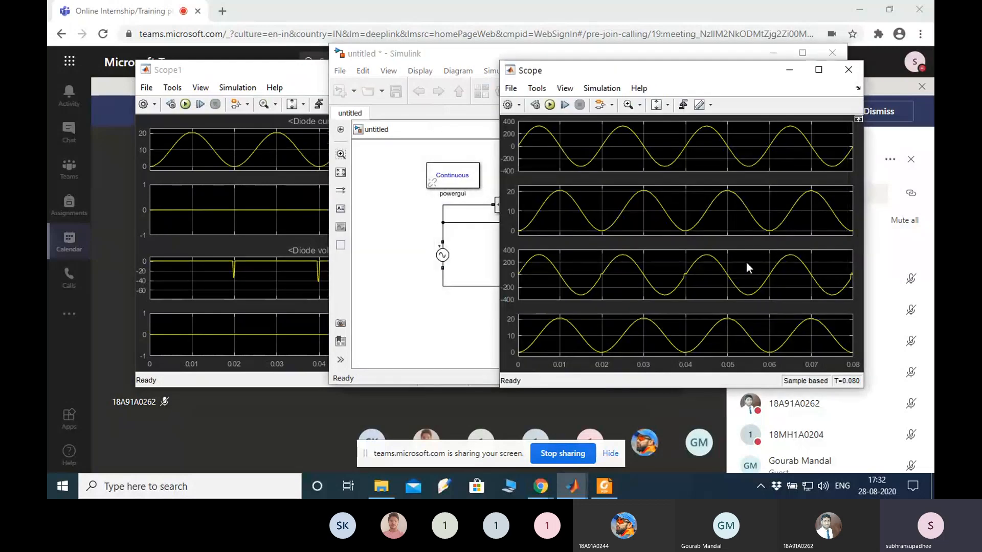
Step: Reduce the load branch's inductance to 10e-3 H and simulate the model again
left_click(491, 259)
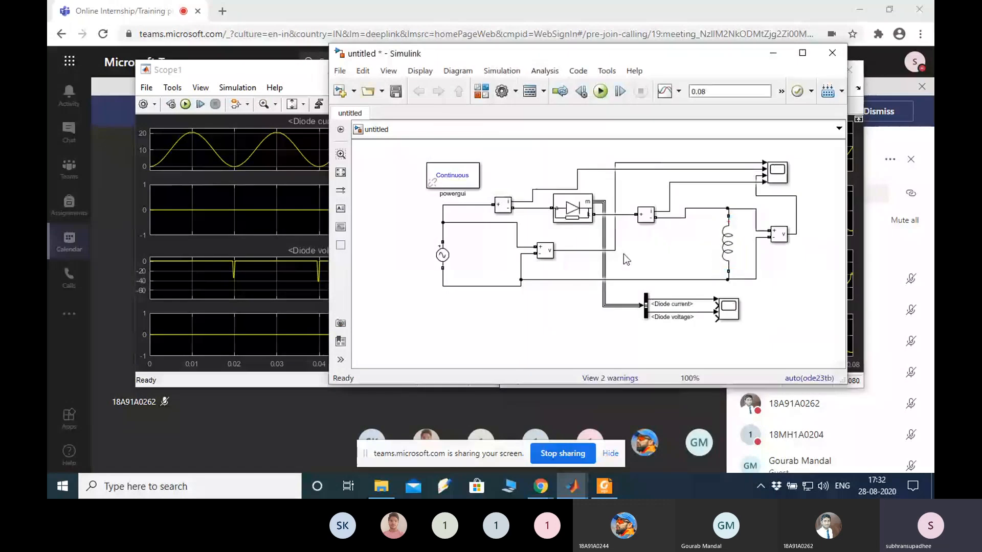
double_click(727, 244)
triple_click(537, 271)
left_click(537, 271)
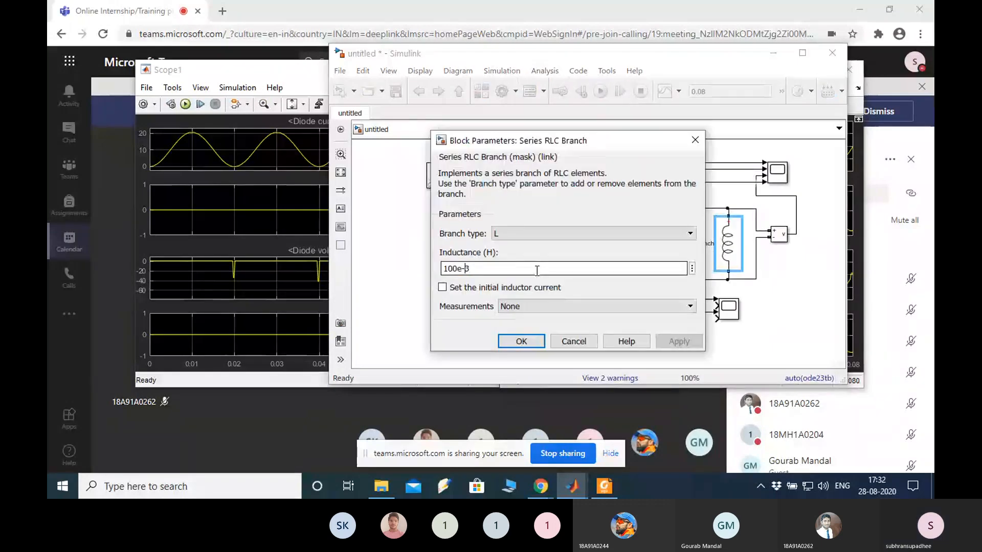
key("Left")
key("Left")
key("Left")
key("BackSpace")
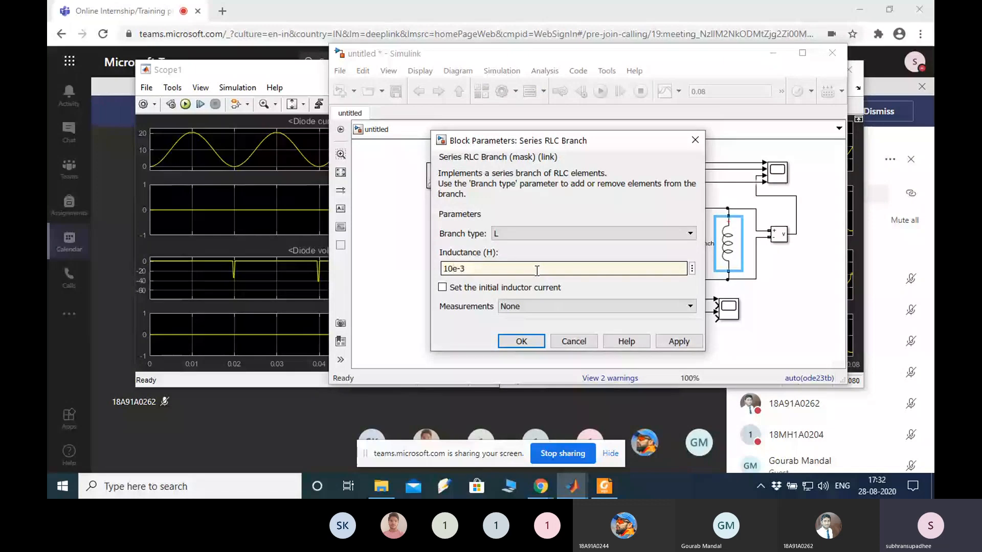
key("Return")
key("ctrl+t")
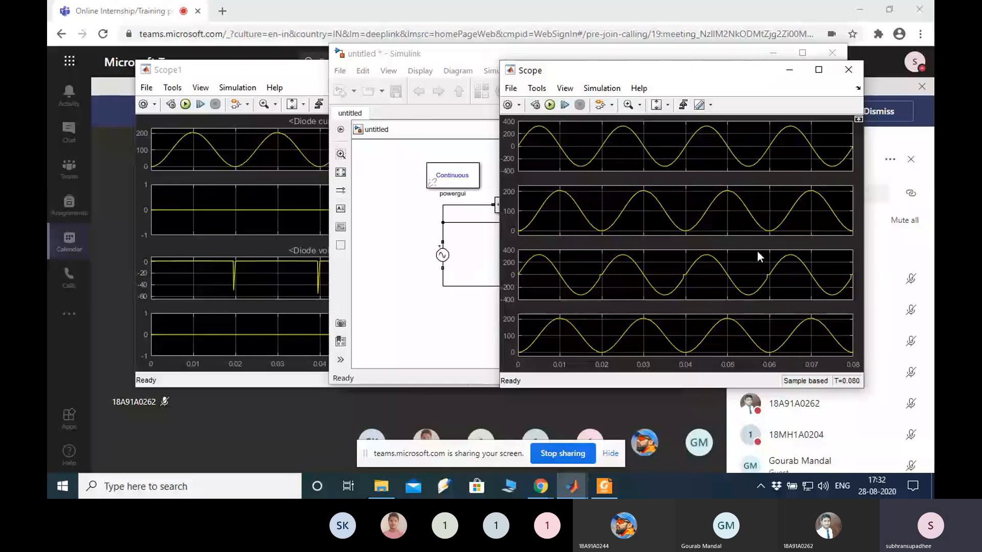
Step: Close the Scope window and stop the Teams screen sharing after moving the model window aside
left_click(848, 70)
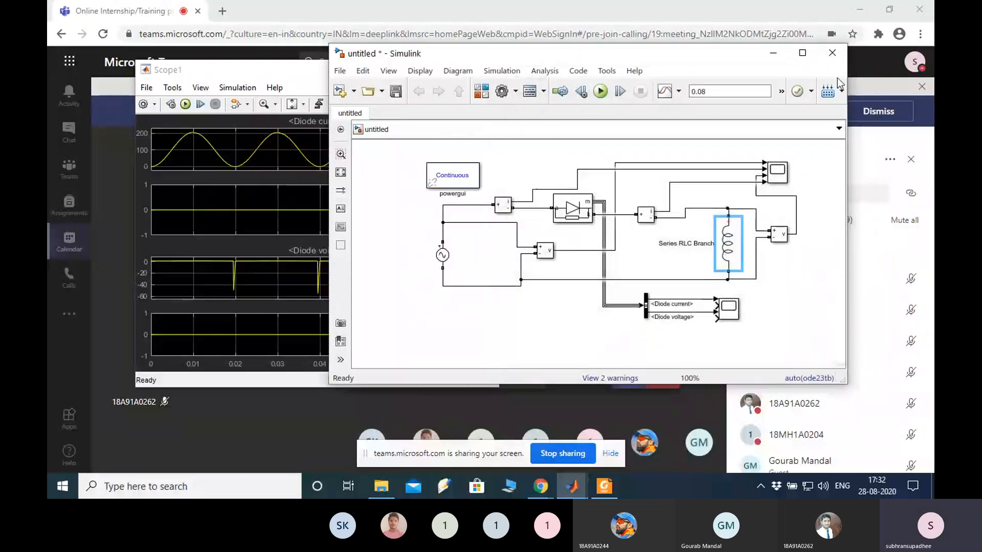
left_click(643, 187)
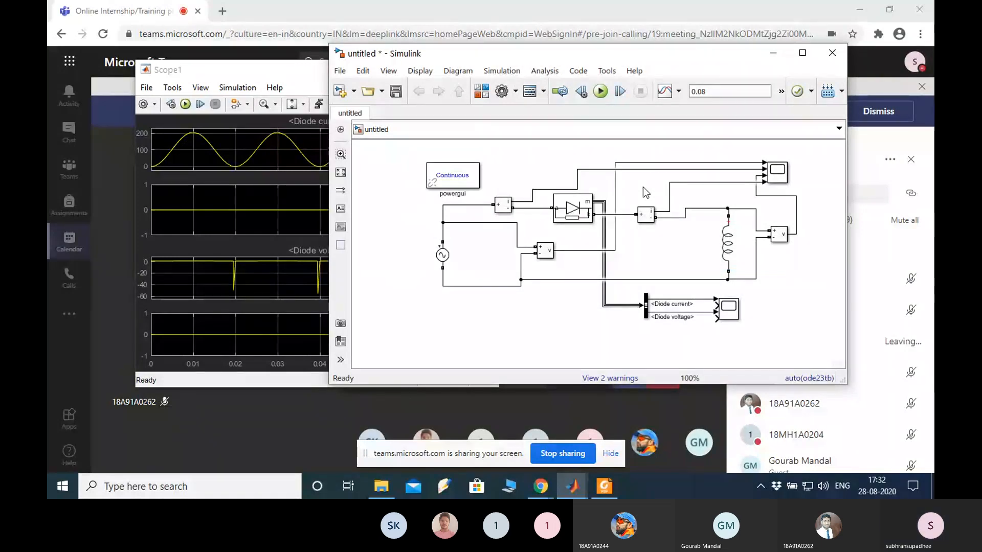
left_click_drag(669, 59, 559, 32)
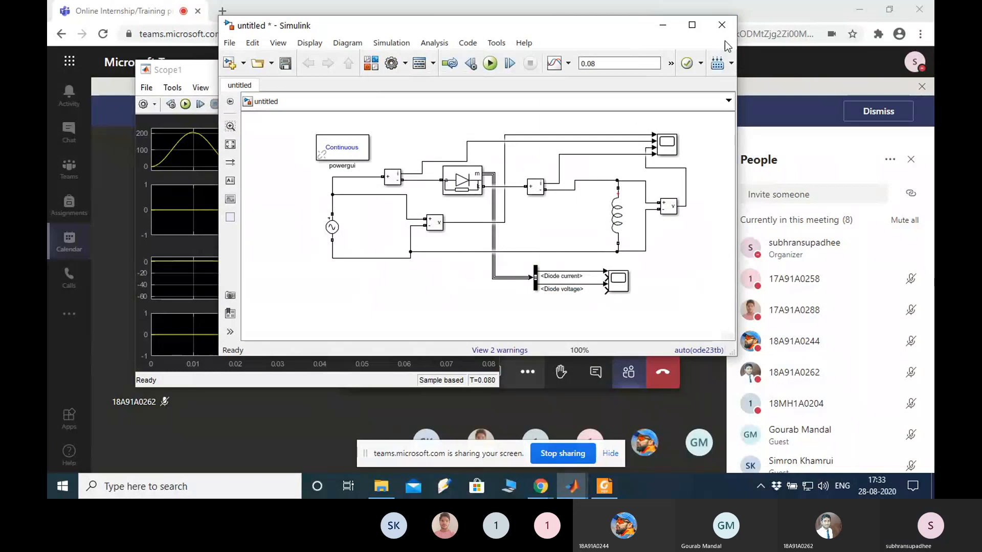
left_click(547, 457)
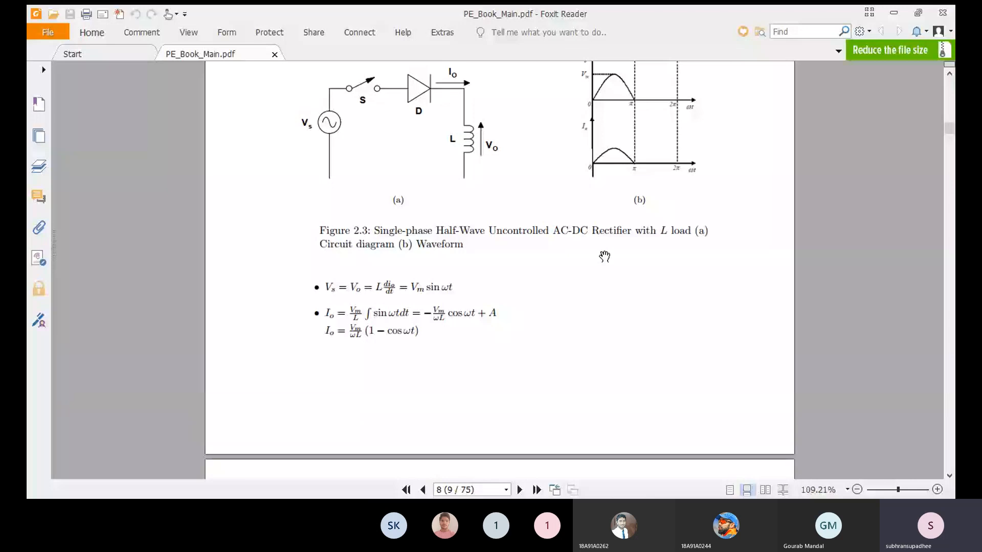
Step: Switch to PE_Book_Main.pdf in Foxit Reader and examine the L load circuit, waveforms and current equations of Figure 2.3
scroll(604, 255, "up", 4)
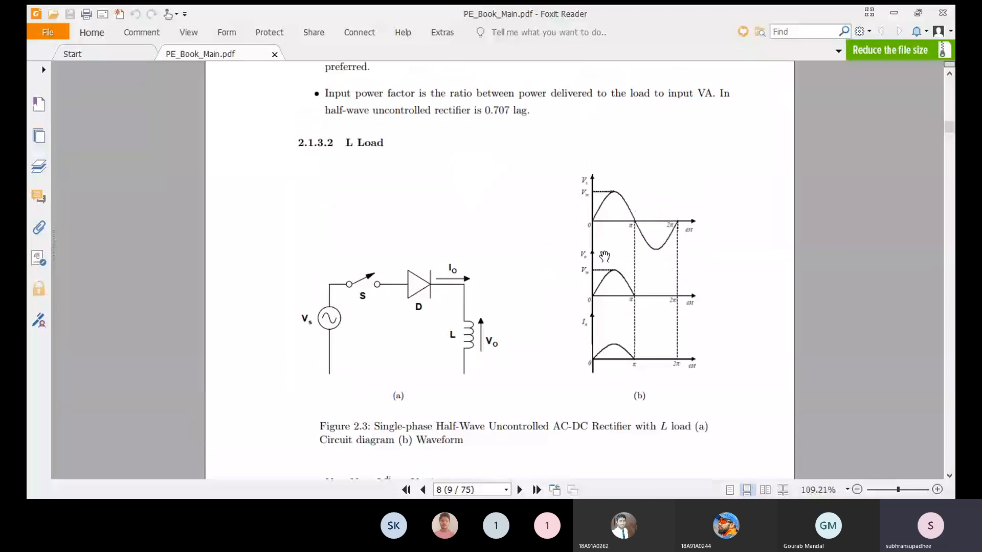
scroll(604, 256, "down", 3)
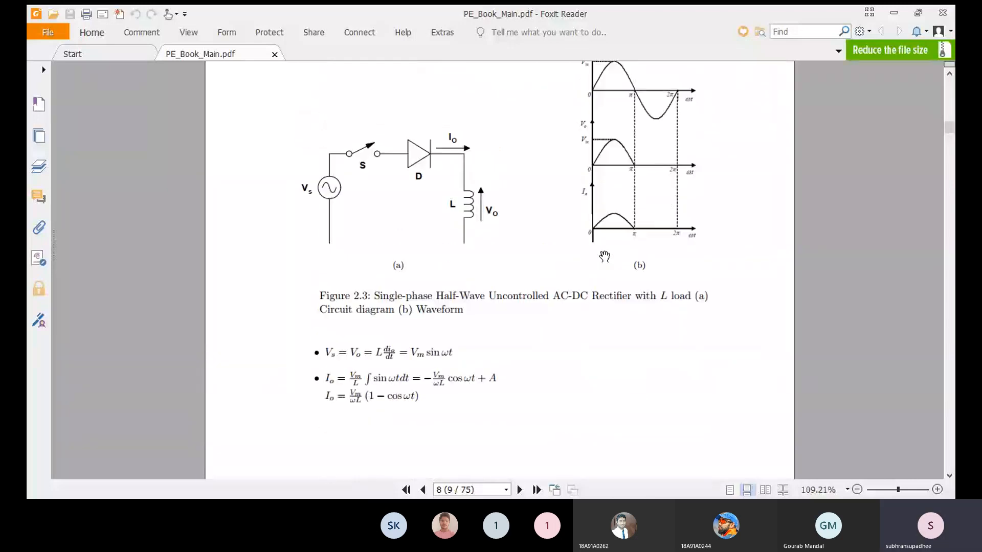
scroll(604, 256, "up", 1)
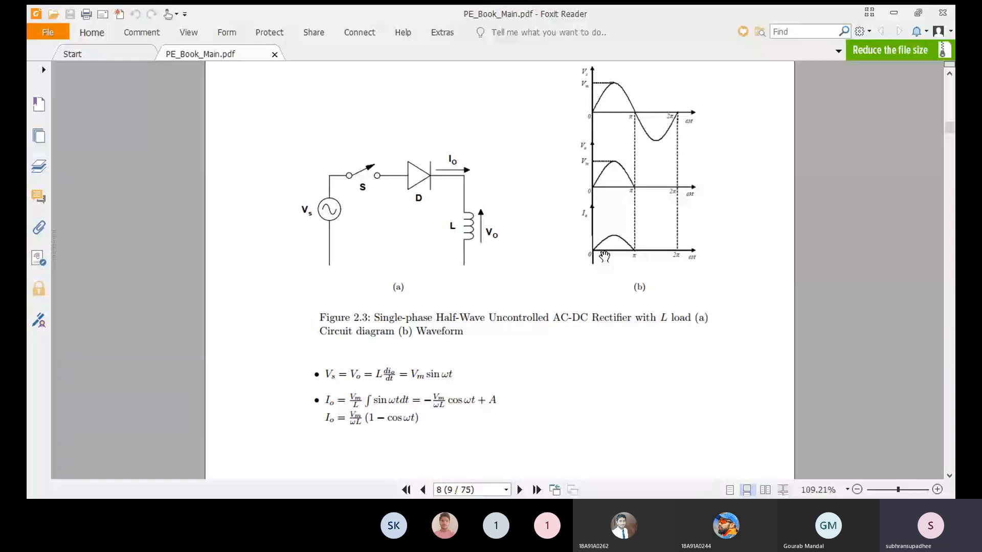